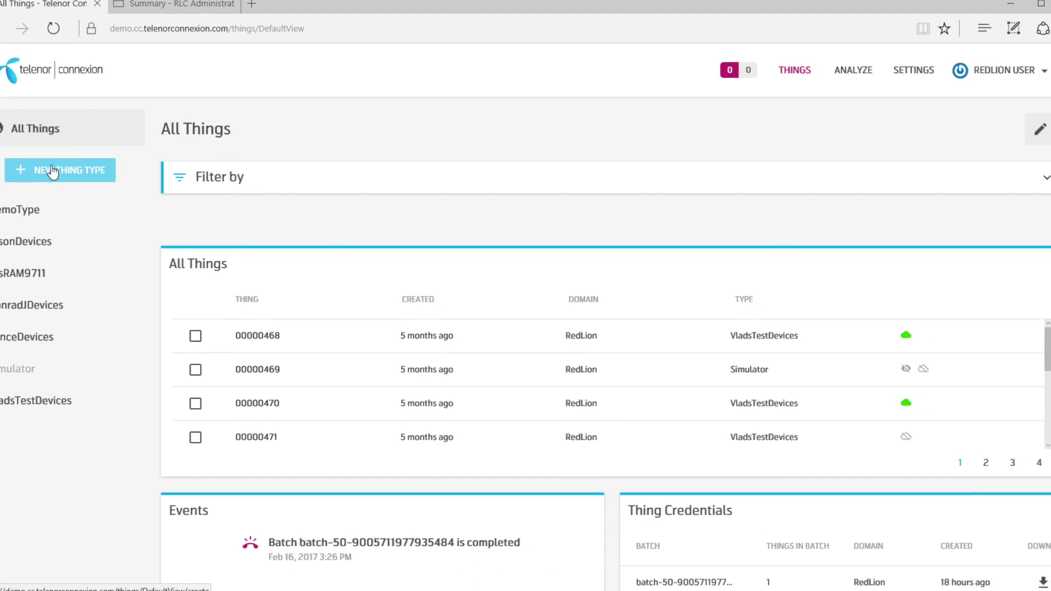
Step: Create thing type RAM_9000, described as 'RAM Cellular RTU', in the RedLion domain
click(53, 172)
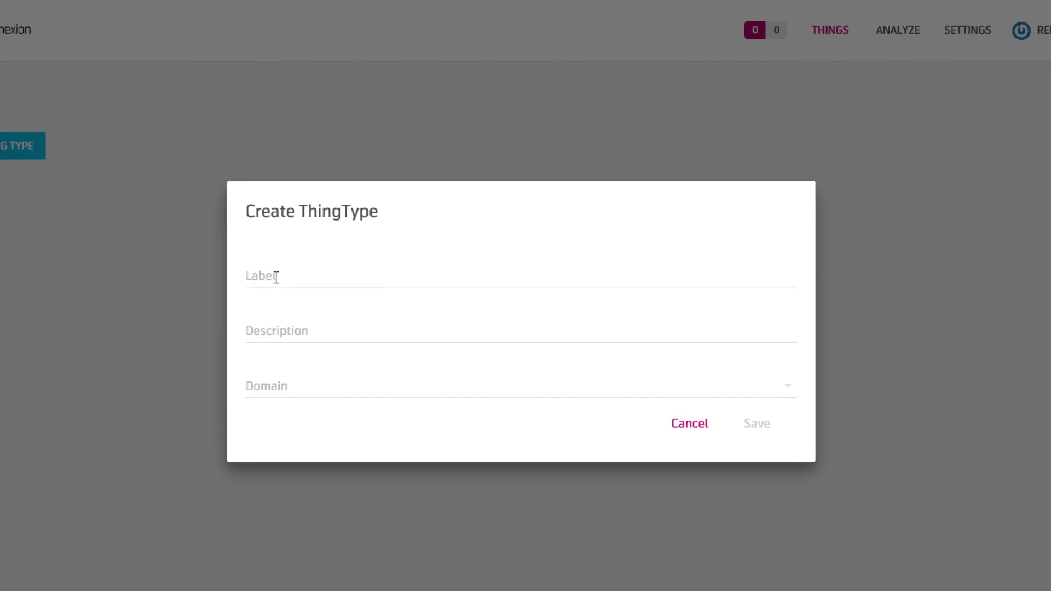
click(276, 277)
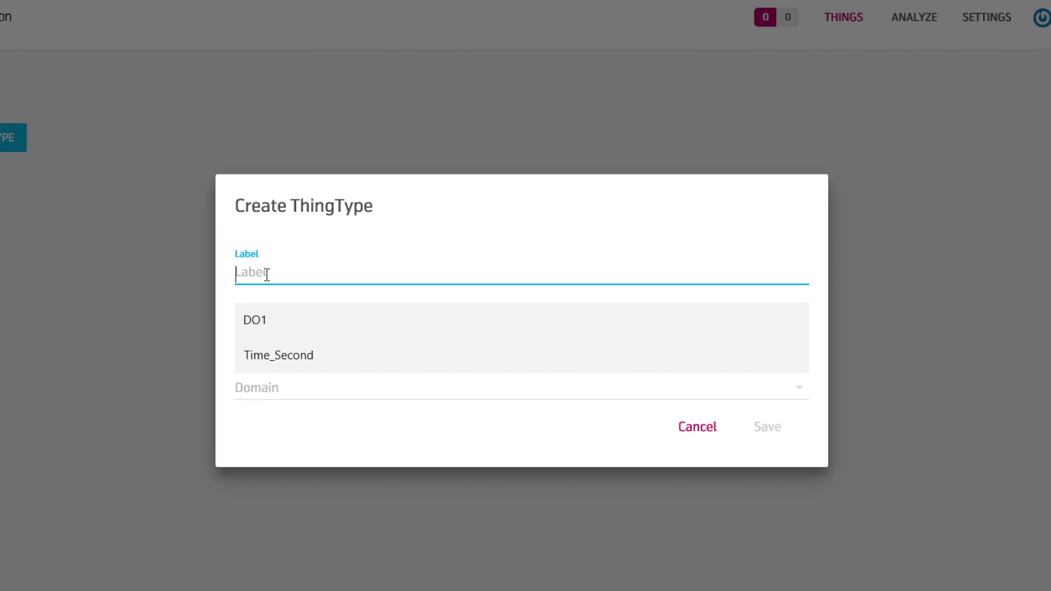
text(RAM)
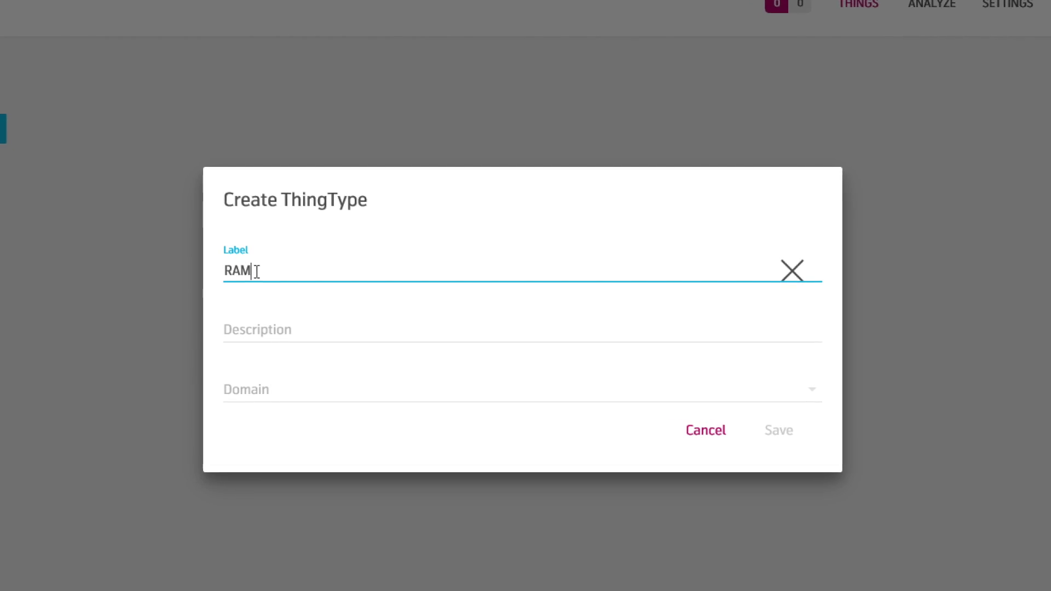
text(_9000)
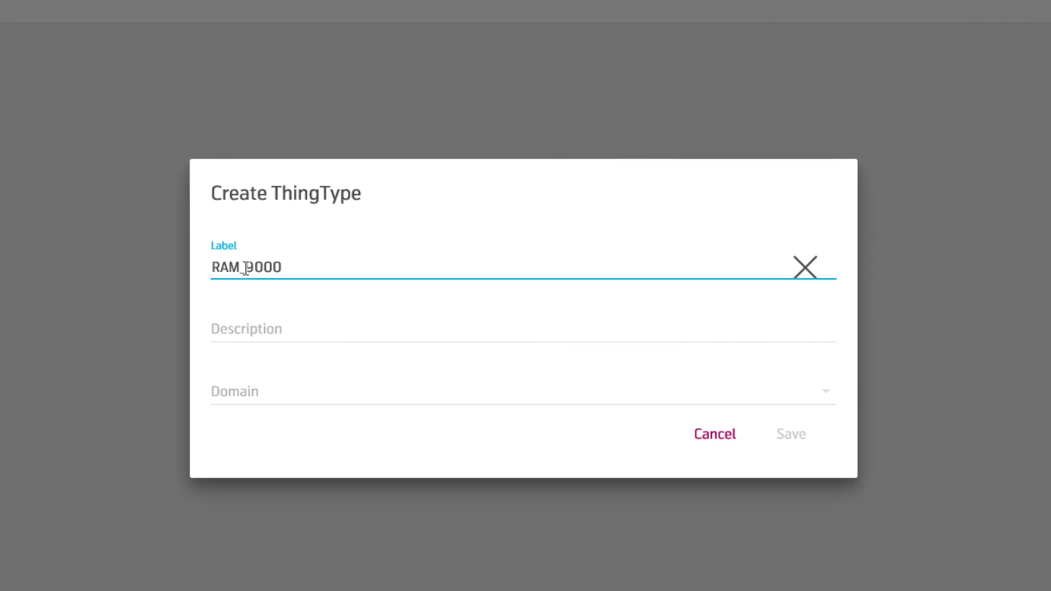
key(Tab)
text(RAM Cellular RRTU)
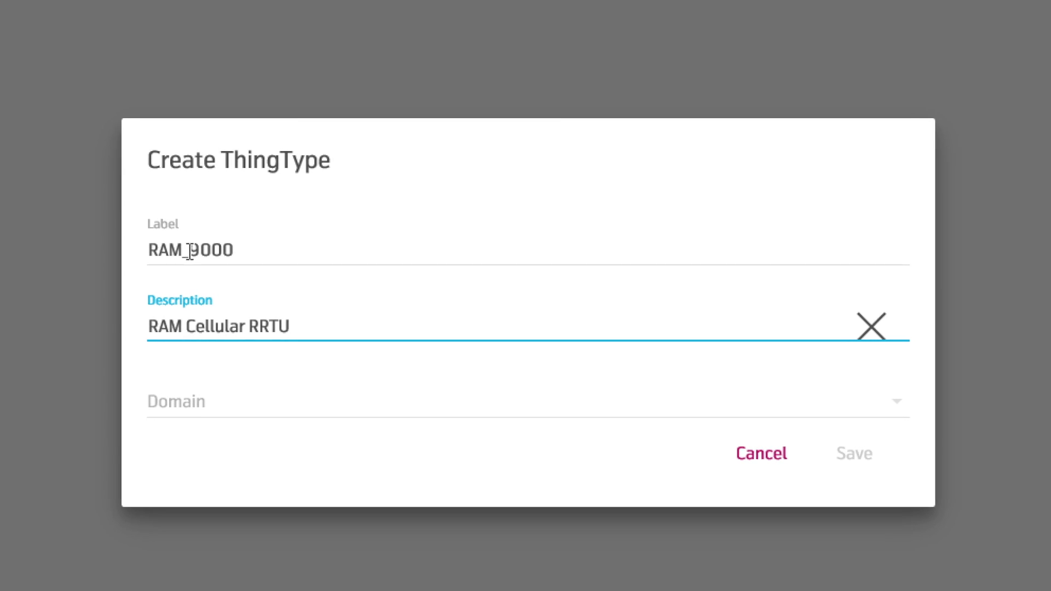
key(BackSpace)
key(BackSpace)
key(BackSpace)
text(TU)
click(176, 408)
click(159, 408)
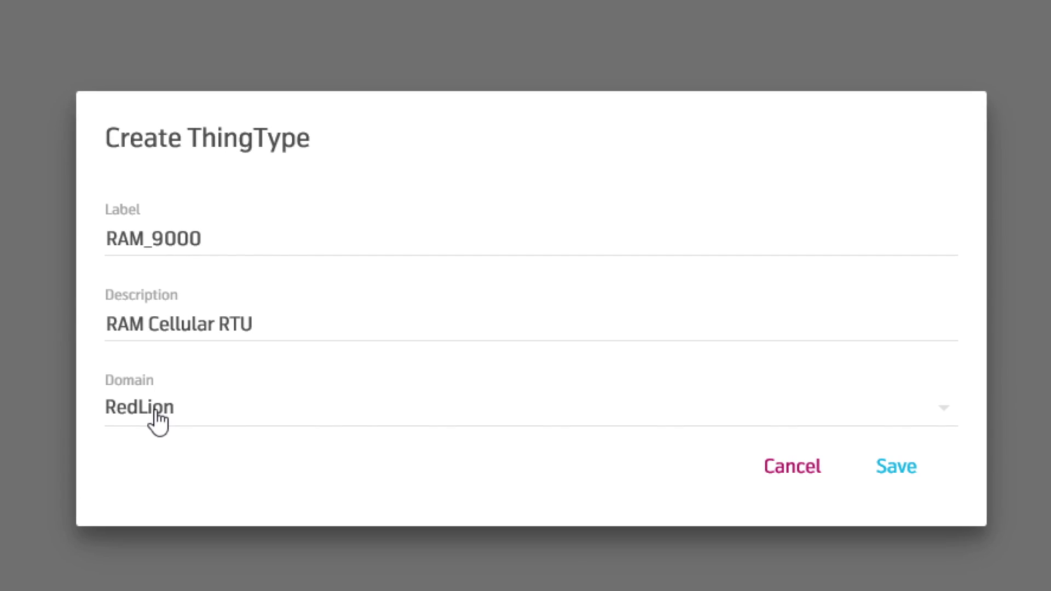
click(897, 468)
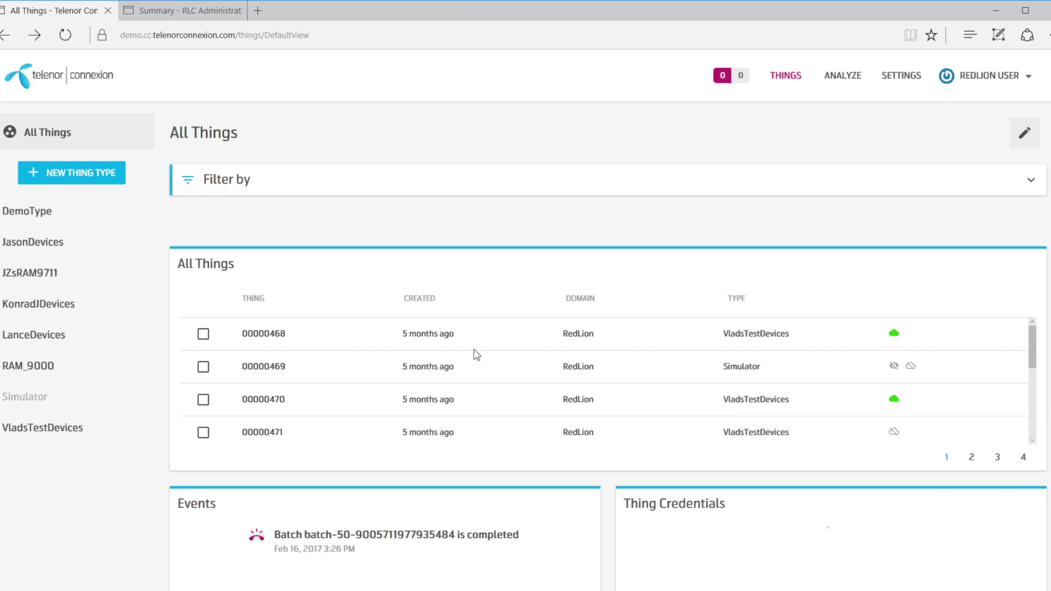
Step: From the RAM_9000 List view, create 1 thing assigned to the RedLion domain
click(37, 368)
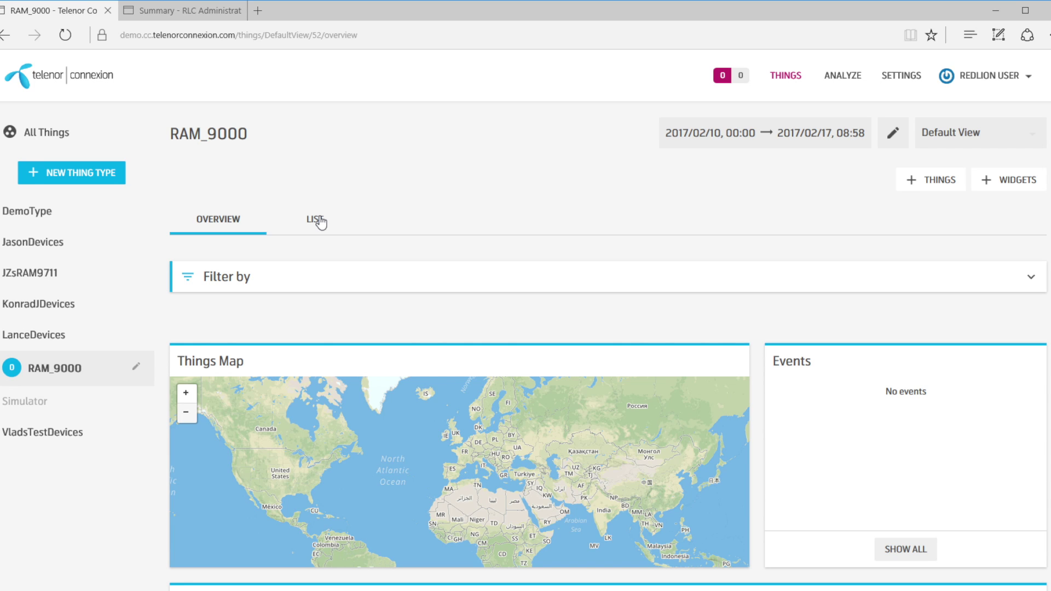
click(317, 220)
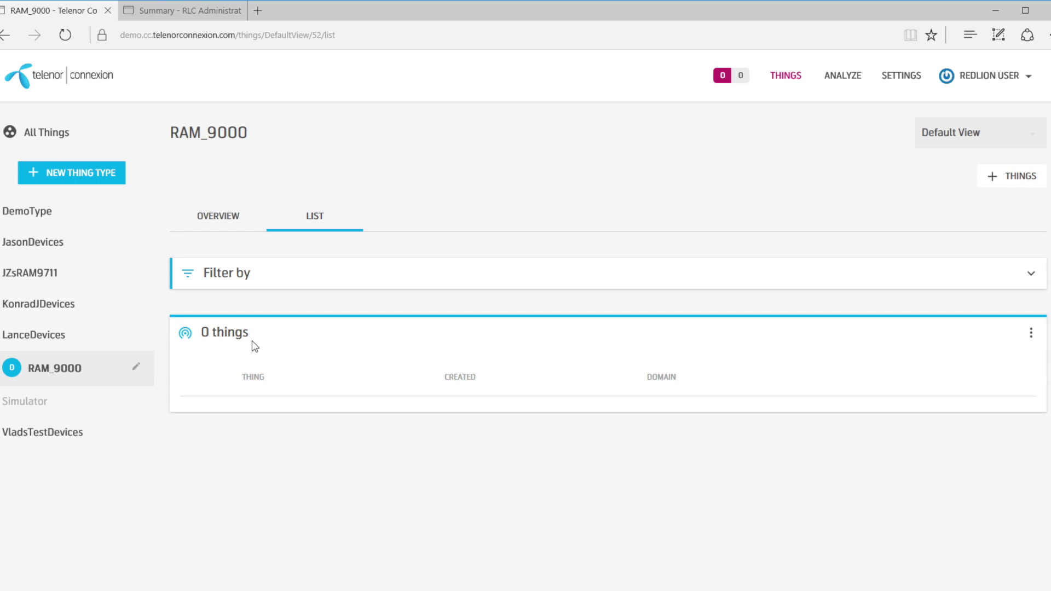
click(995, 183)
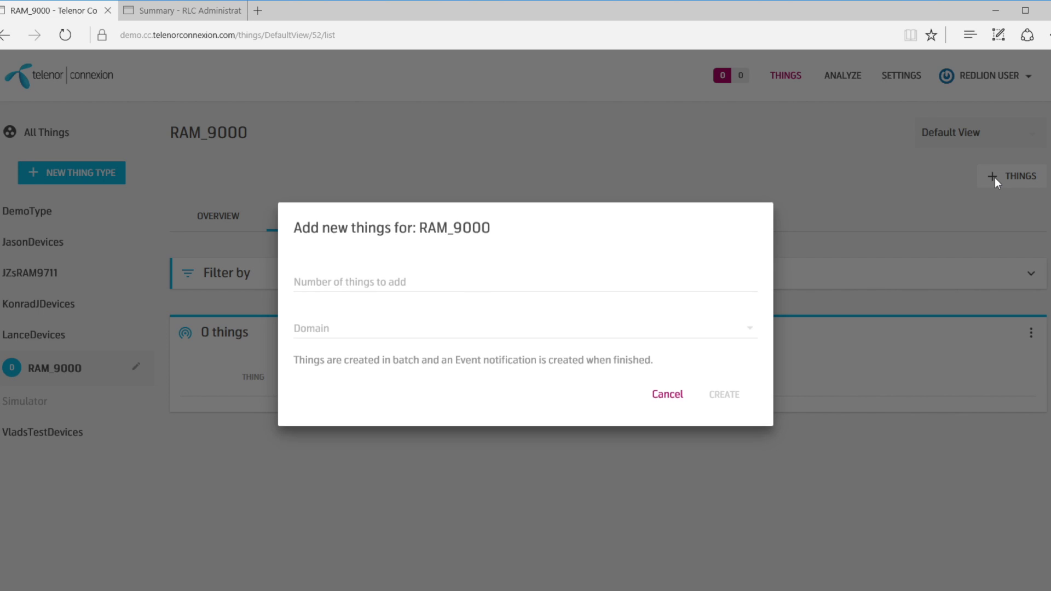
click(384, 288)
text(1)
click(328, 333)
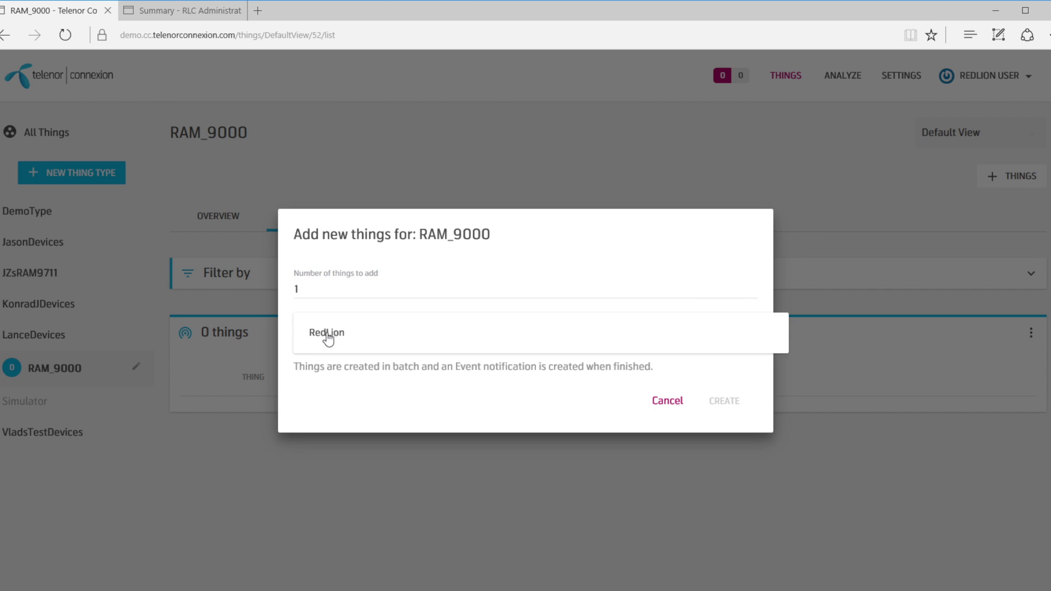
click(327, 333)
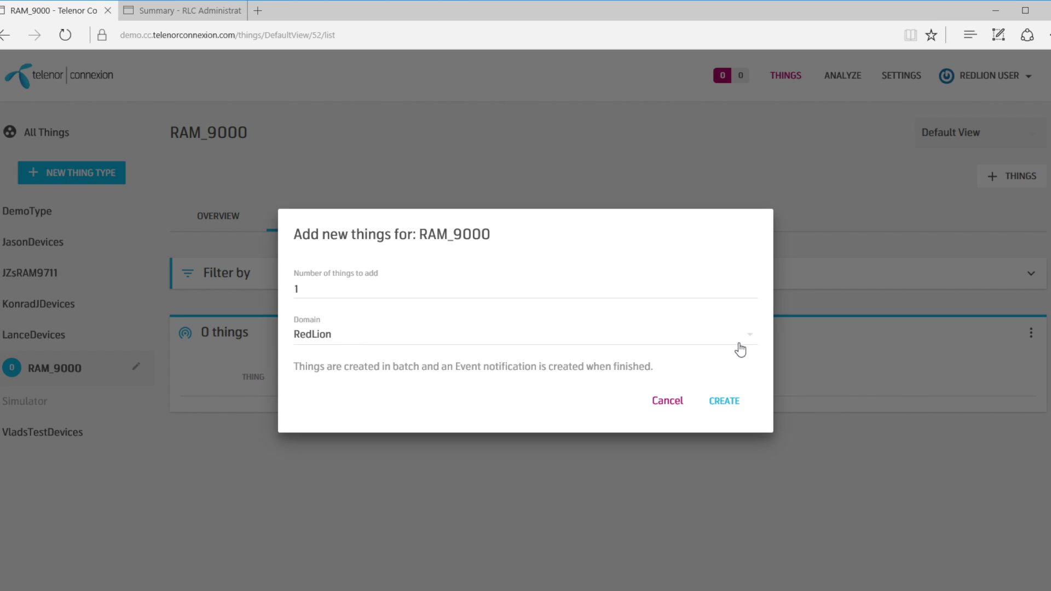
click(728, 408)
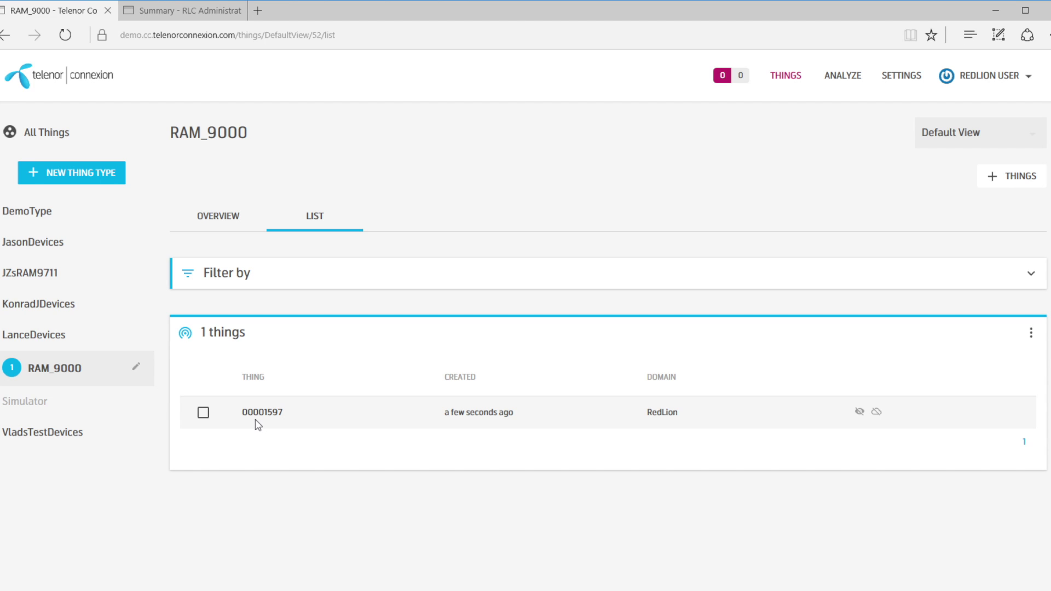
Step: Download thing 00001597's certificate as 00001597-cert.zip into the Security Key folder
click(205, 414)
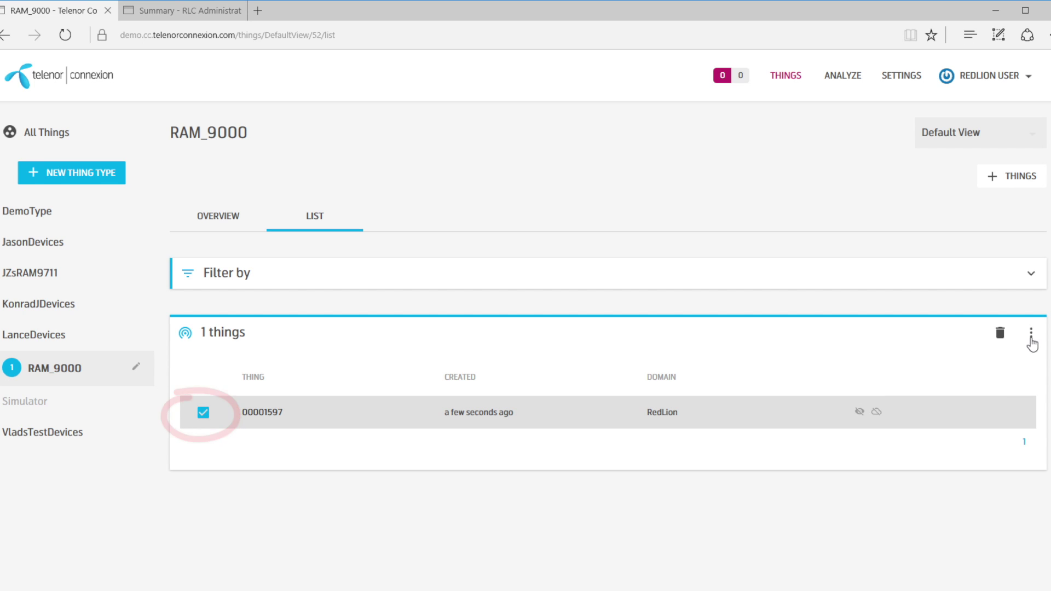
click(1030, 333)
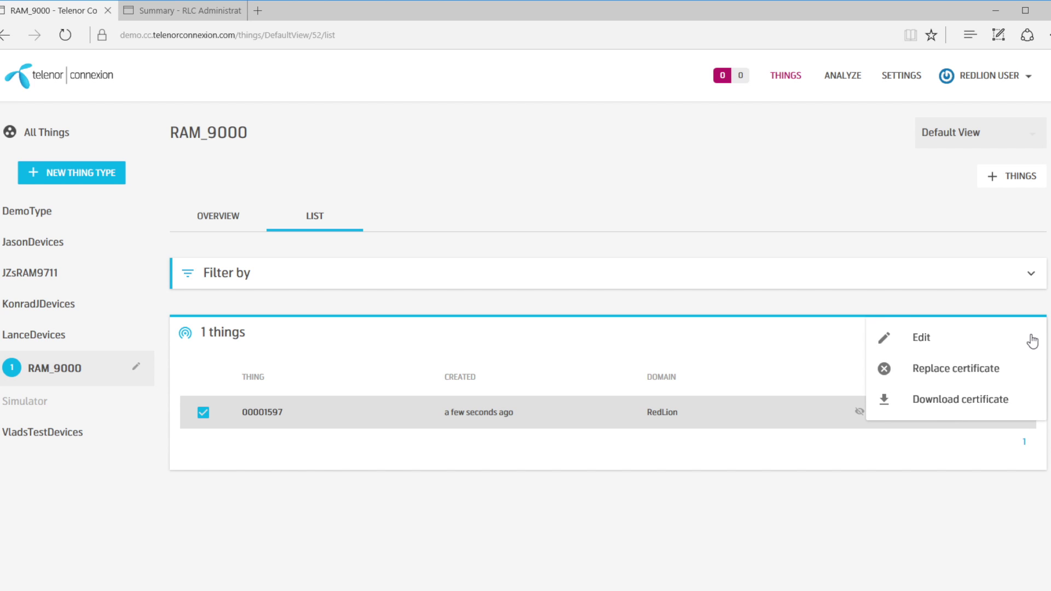
click(964, 401)
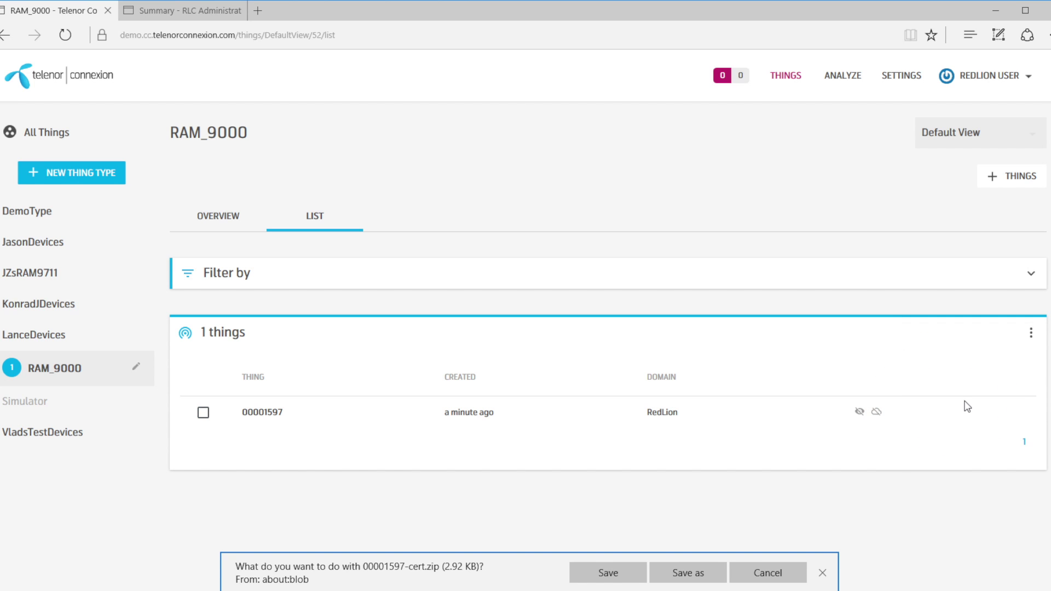
click(688, 573)
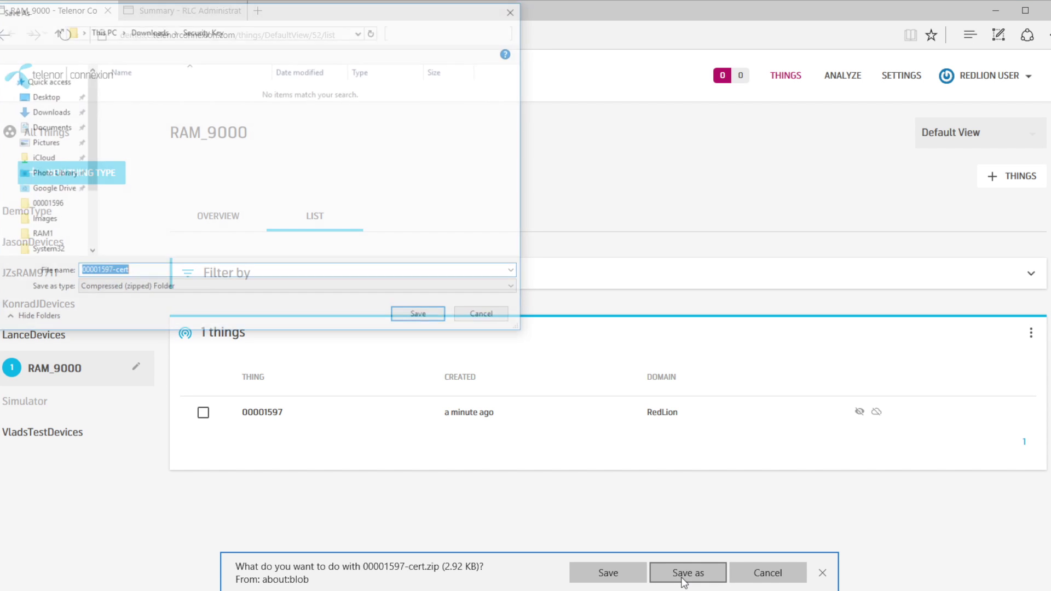
click(420, 313)
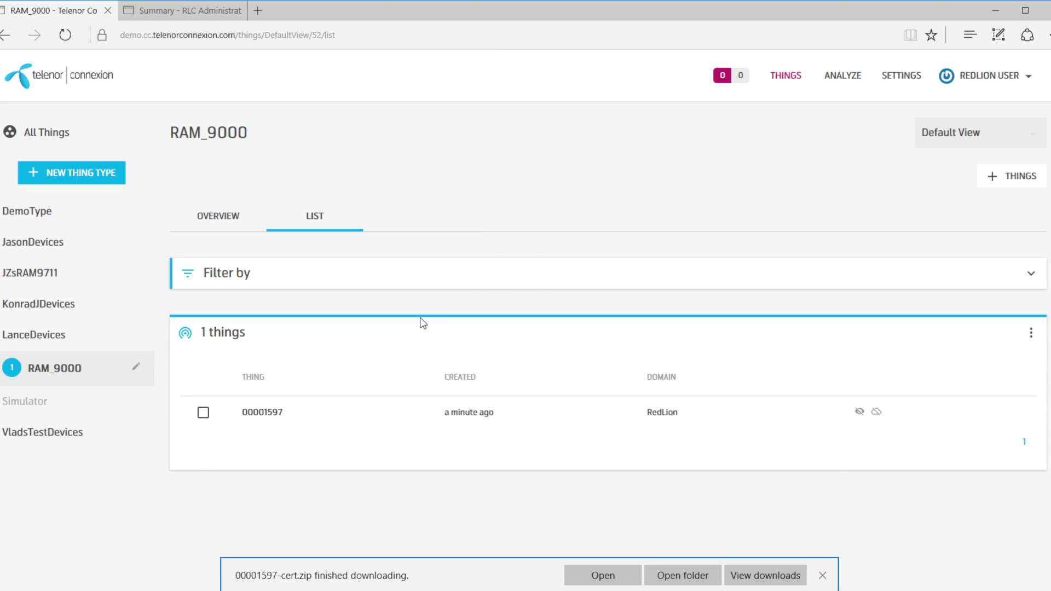
Step: Extract all files from 00001597-cert.zip into a 00001597-cert folder
click(688, 576)
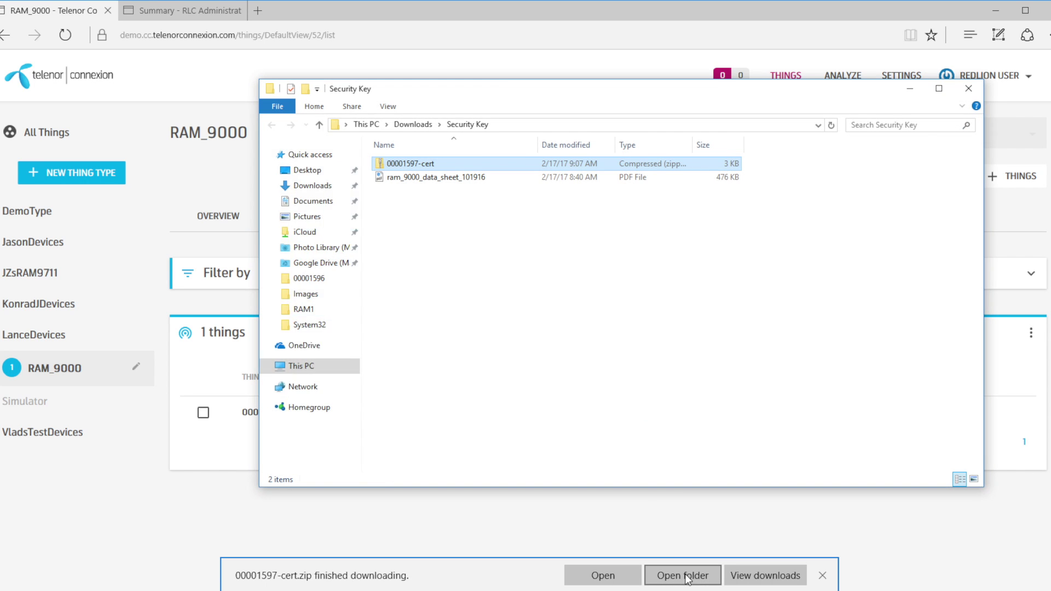
right_click(414, 167)
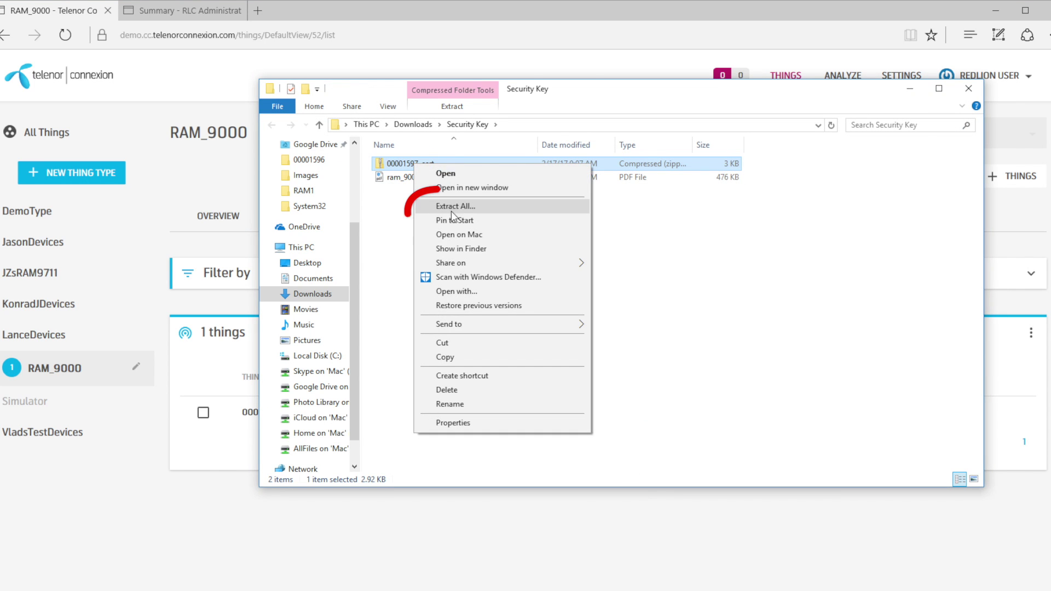
click(465, 213)
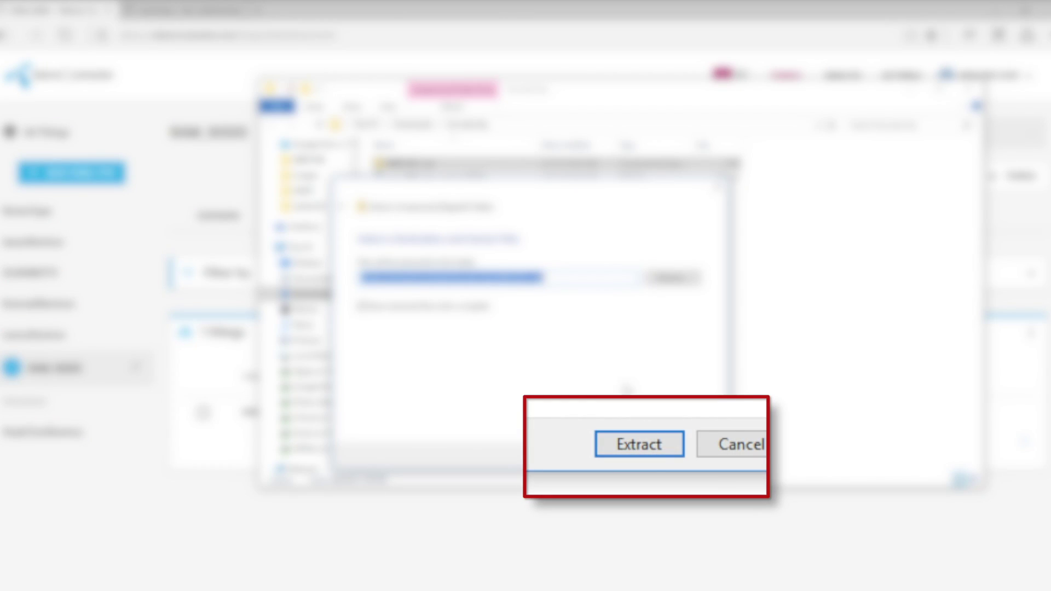
click(649, 454)
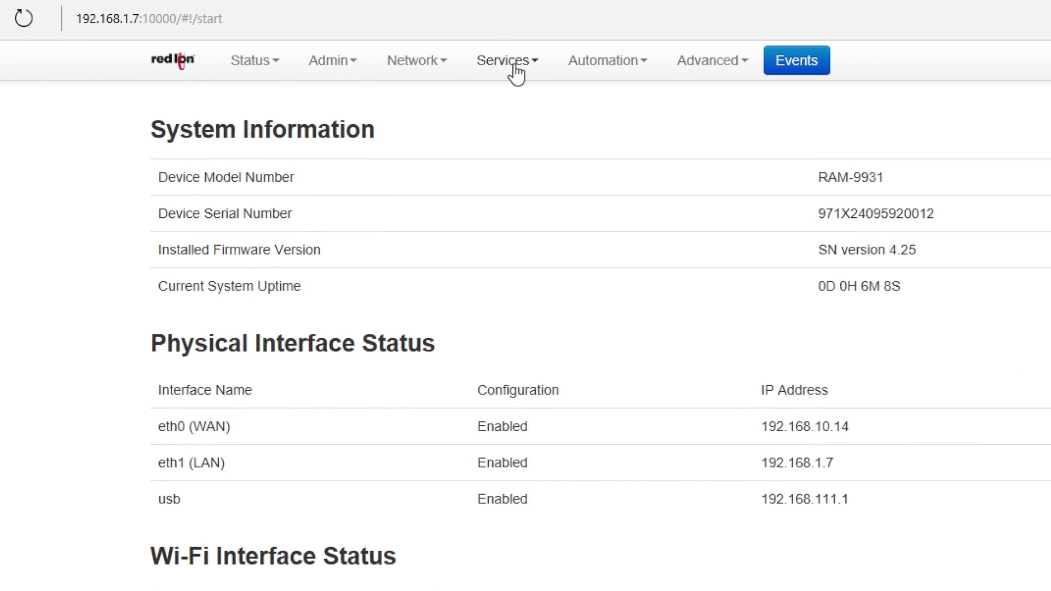
Step: On the RAMQTT Client service page, set Enable RAMQTT Client to Yes
click(516, 67)
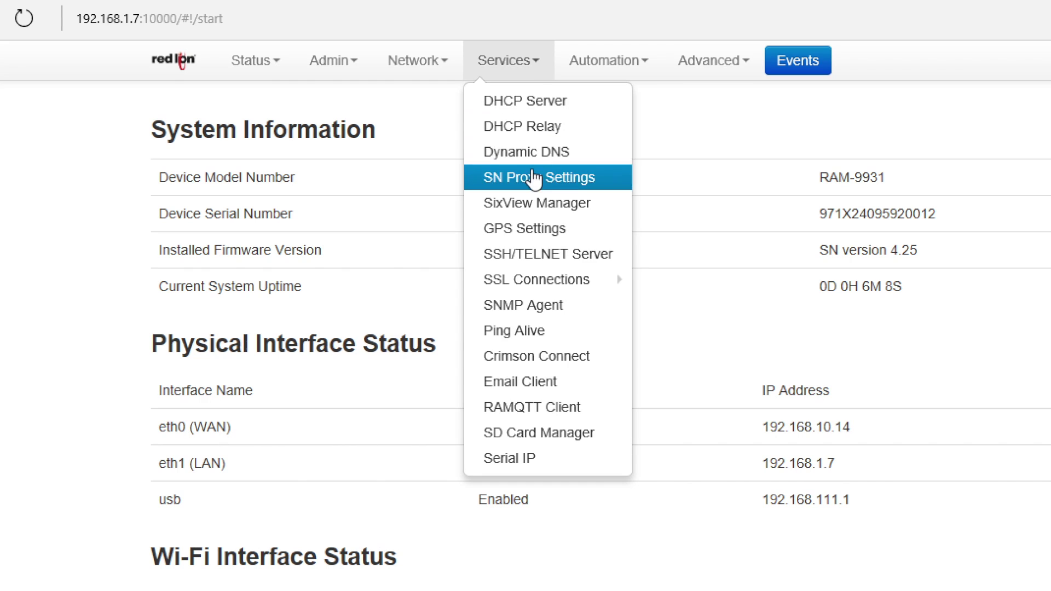
click(554, 409)
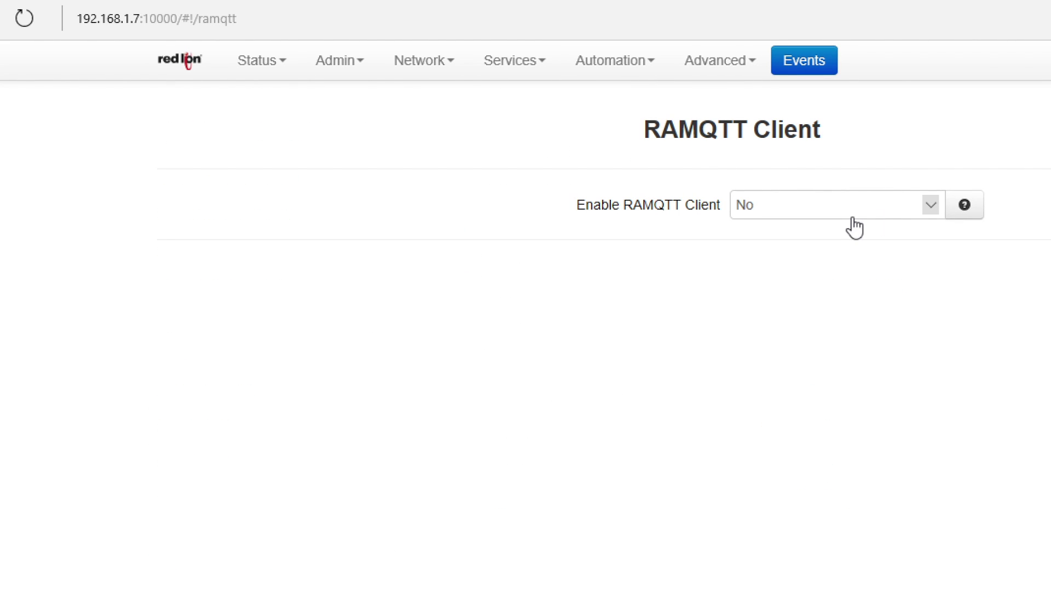
click(928, 210)
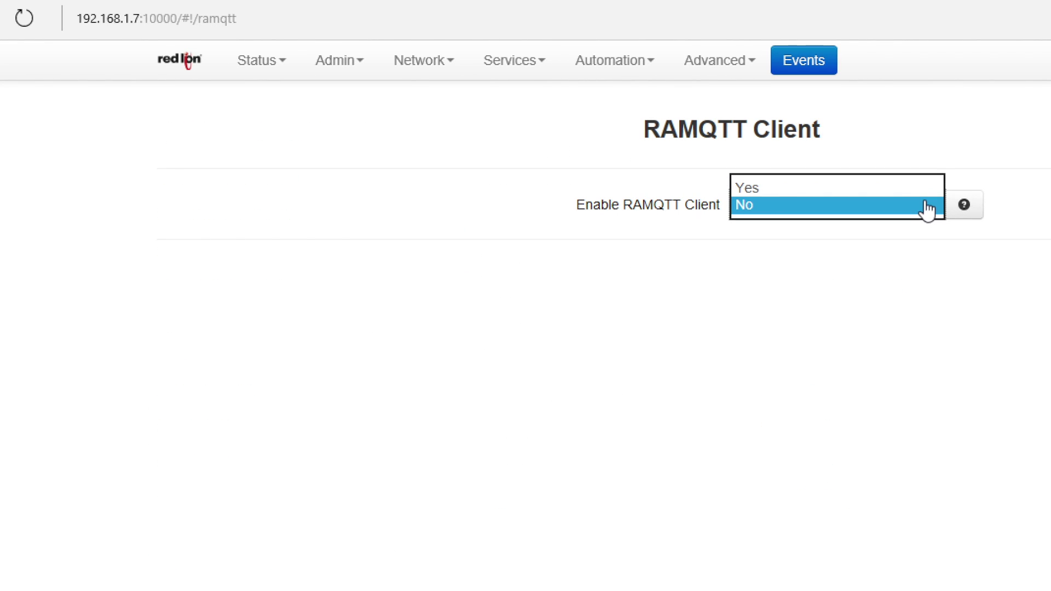
click(881, 187)
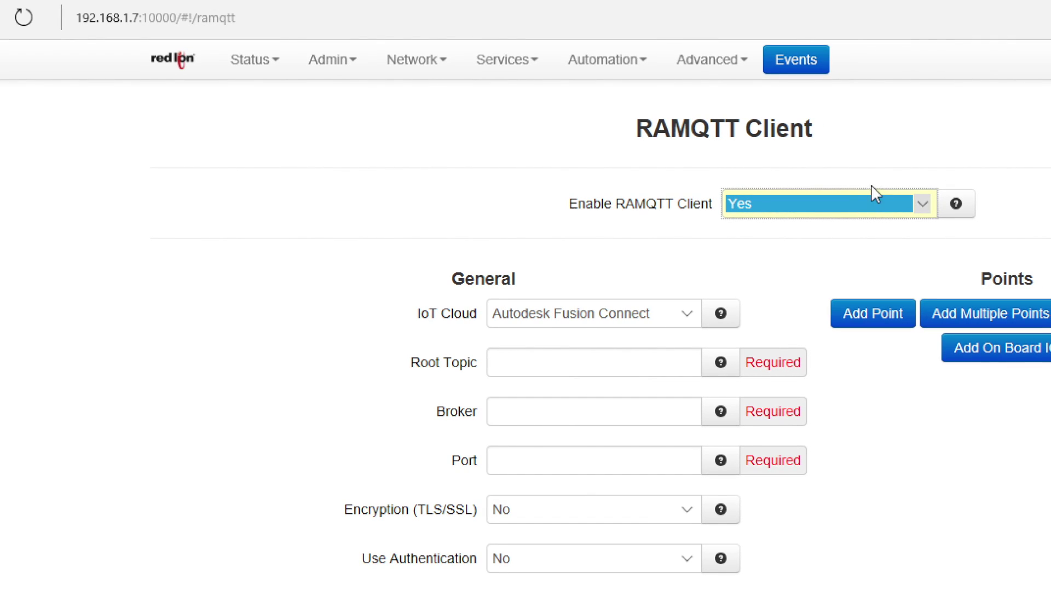
Step: Set IoT cloud to Telenor Cloud Connect with broker a1ek3lbmx2jfb9.iot.eu-west-1.amazonaws.com, port 8883
click(692, 311)
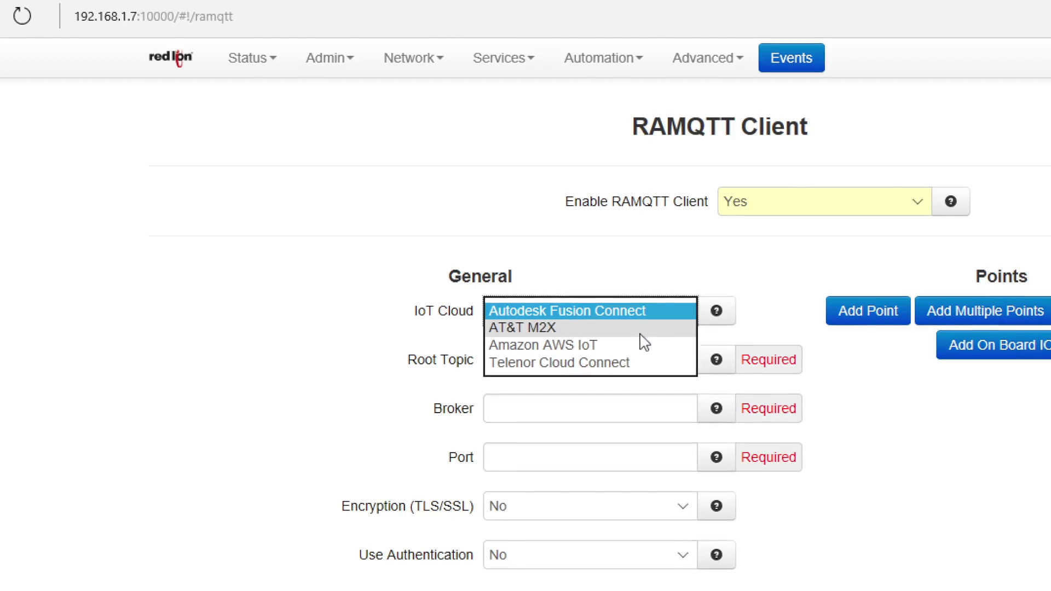
click(618, 362)
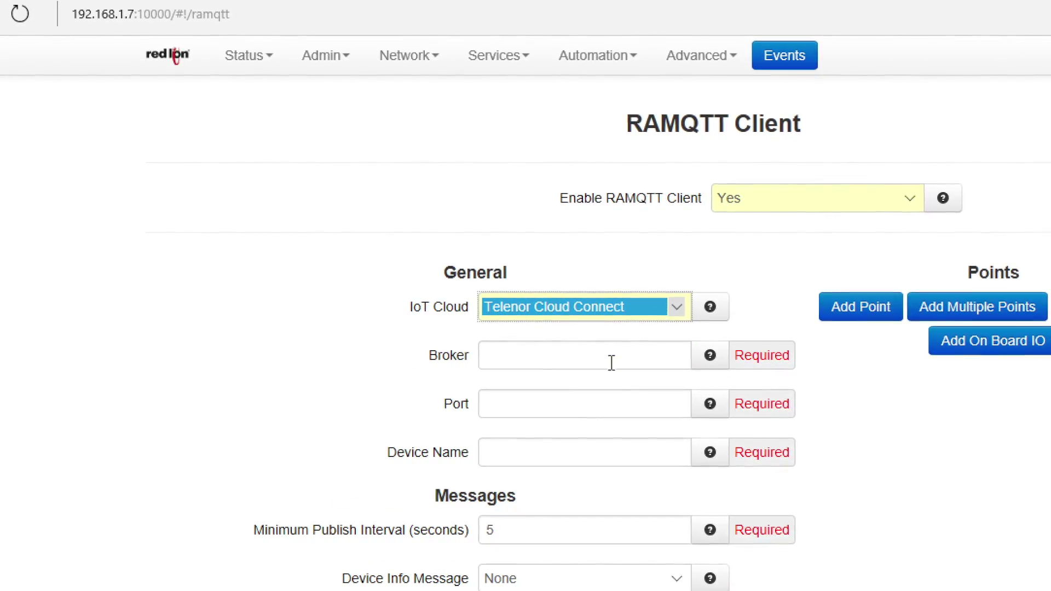
click(600, 359)
text(a1ek3lbmx2jfb9.iot.eu-west-1.amazonaws.com)
key(Tab)
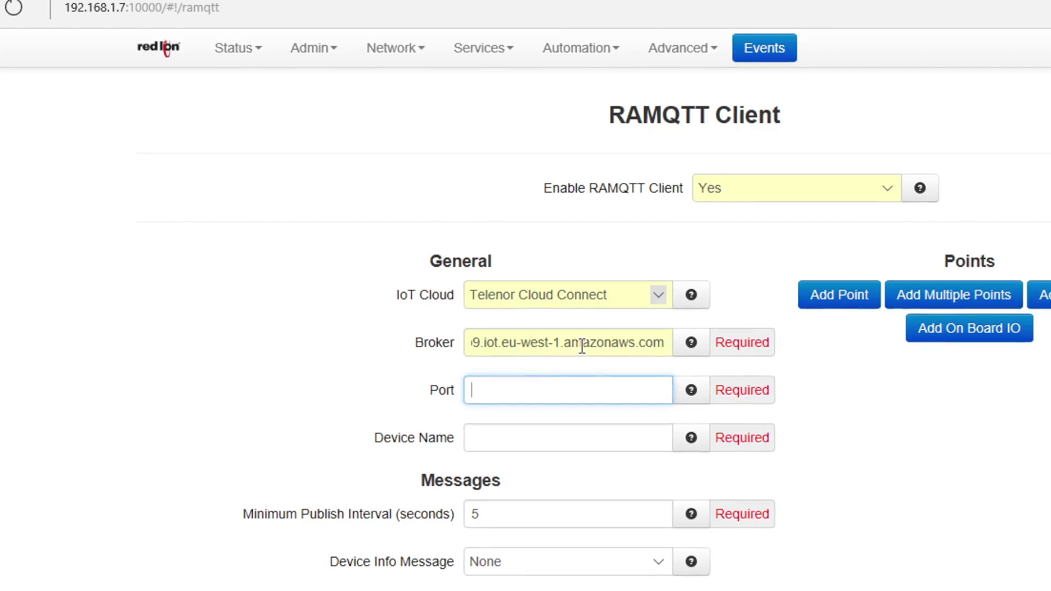
text(8883)
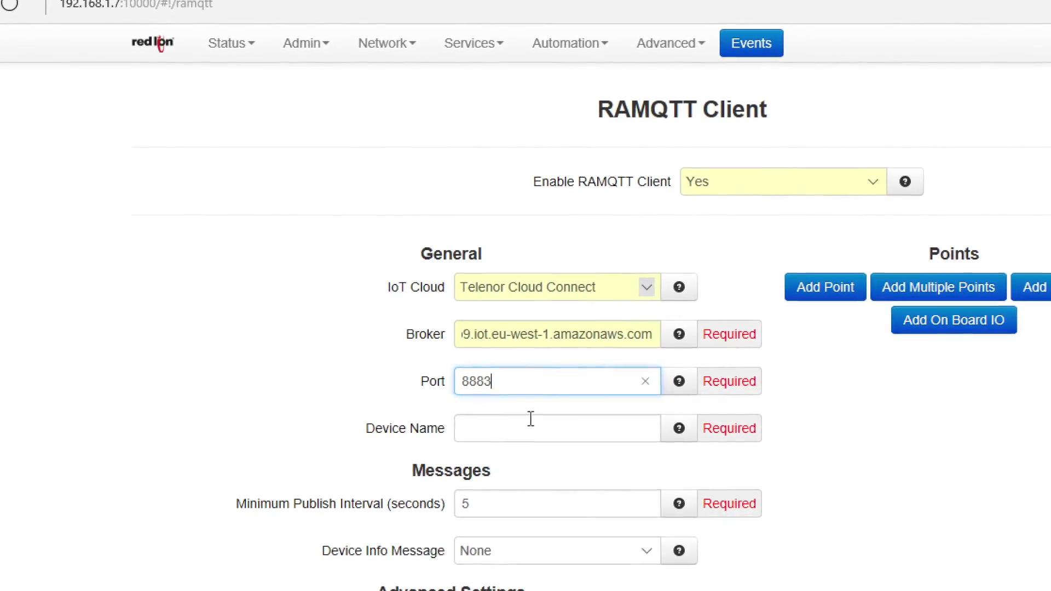
Step: Paste 00001597 in as the device name
click(526, 435)
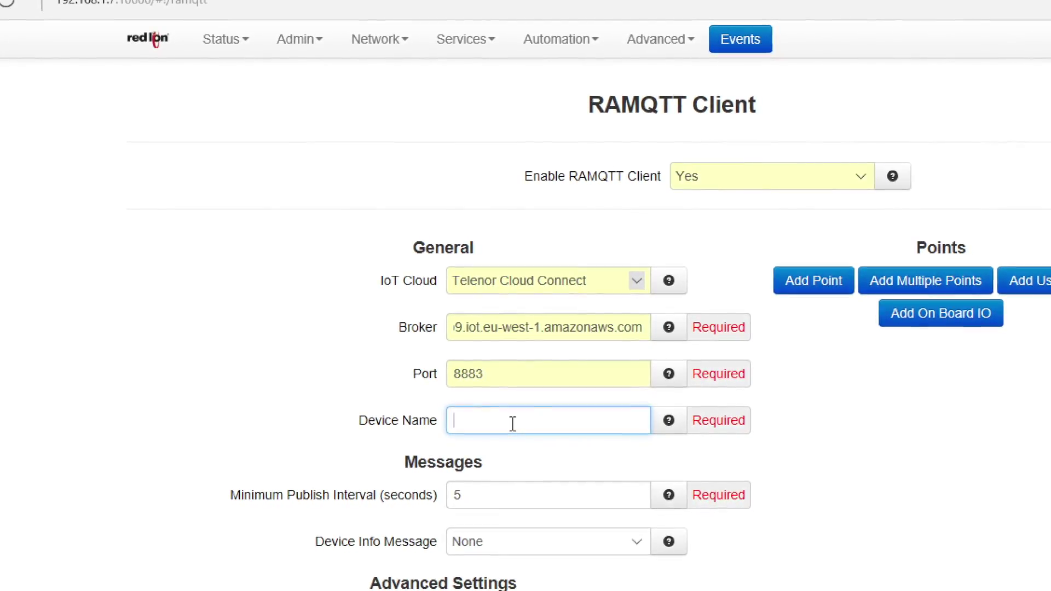
right_click(512, 424)
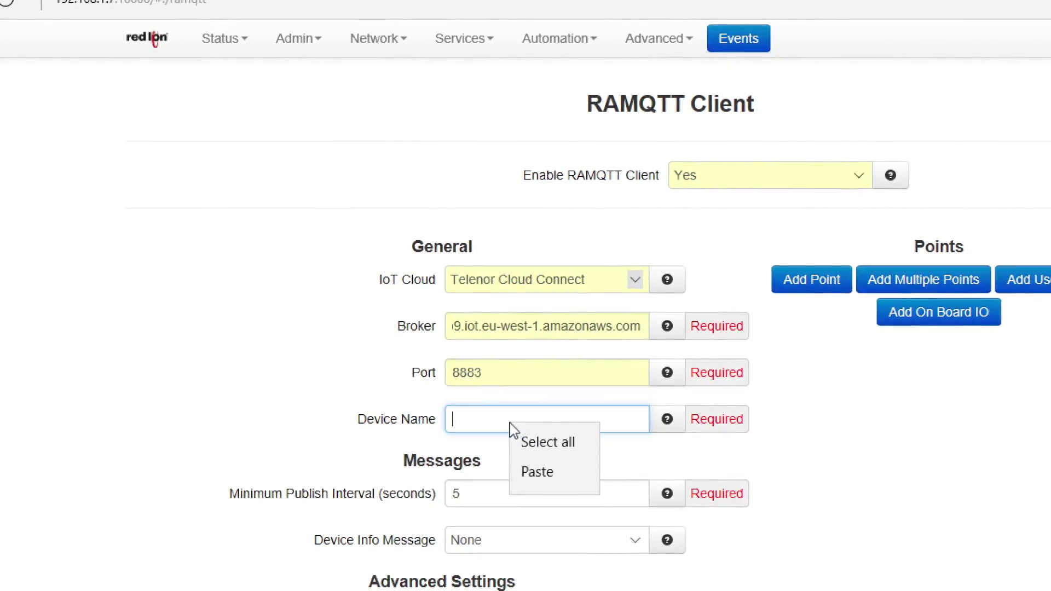
click(534, 472)
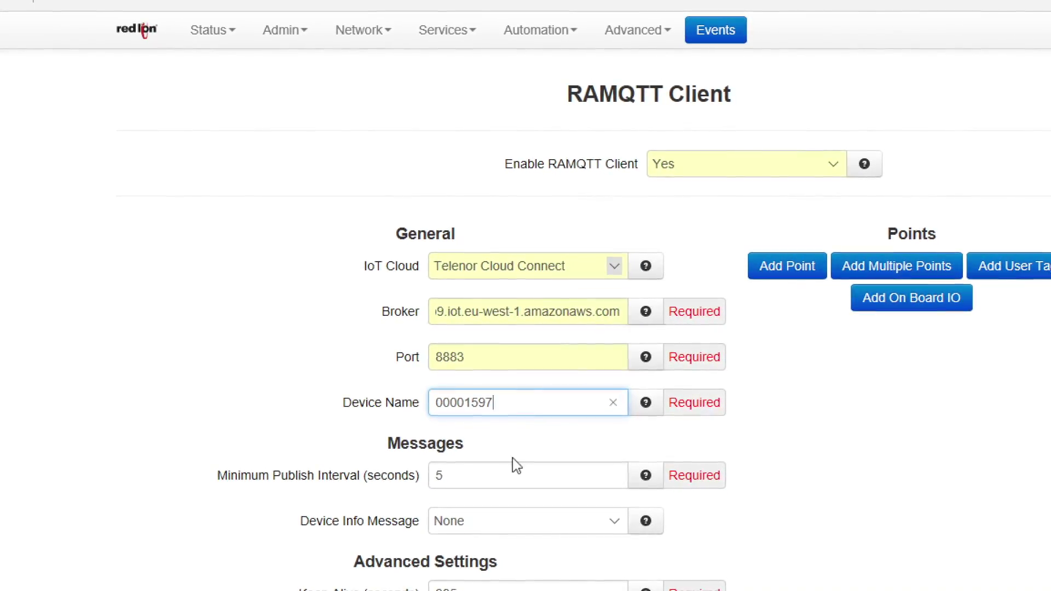
click(490, 472)
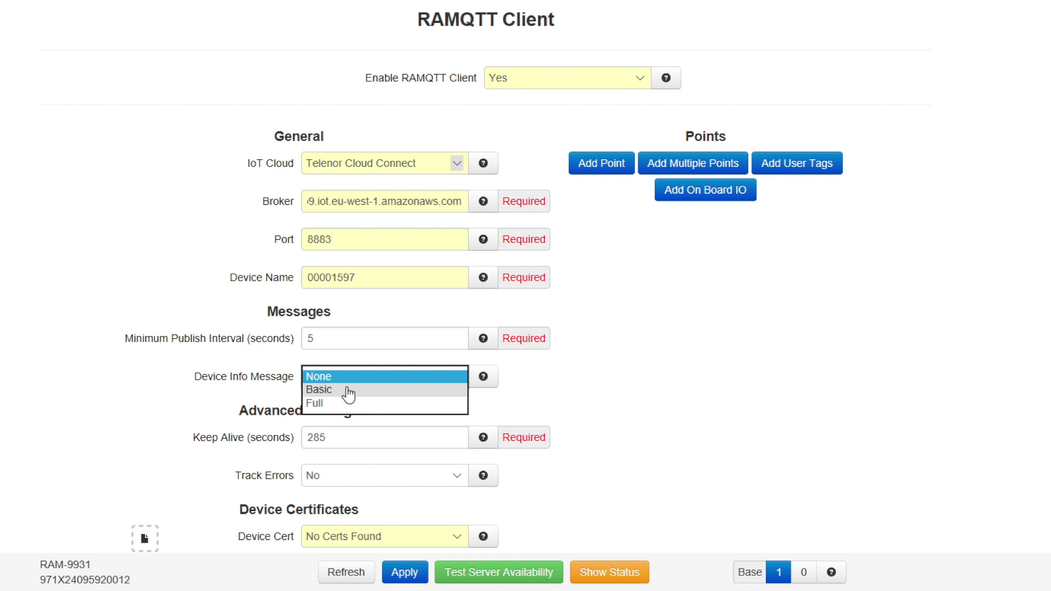
Step: Set Device Info Message to Basic, keeping the 480-minute publish interval
click(364, 377)
click(366, 381)
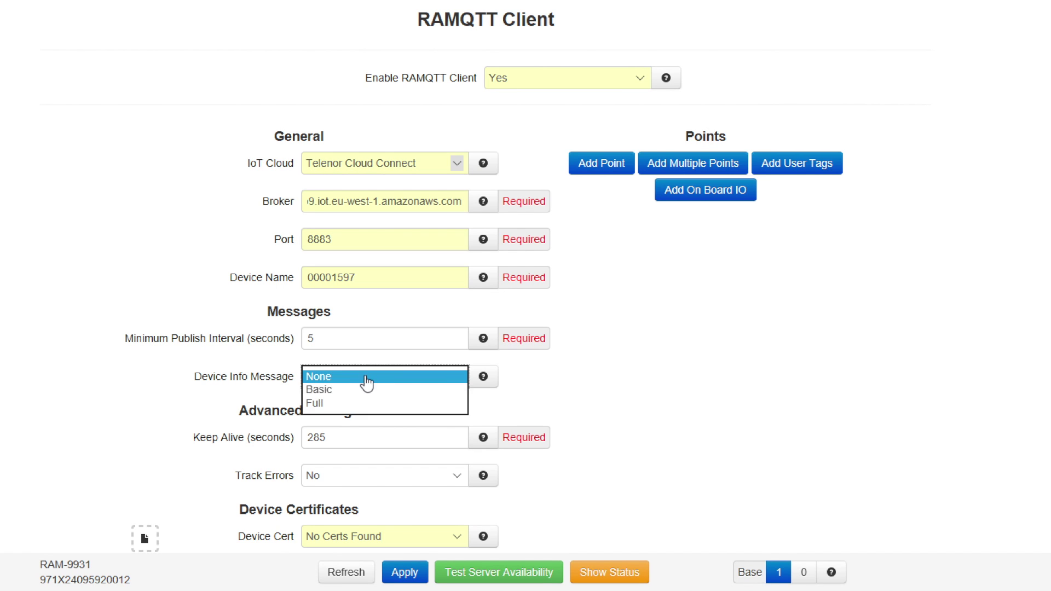
click(356, 392)
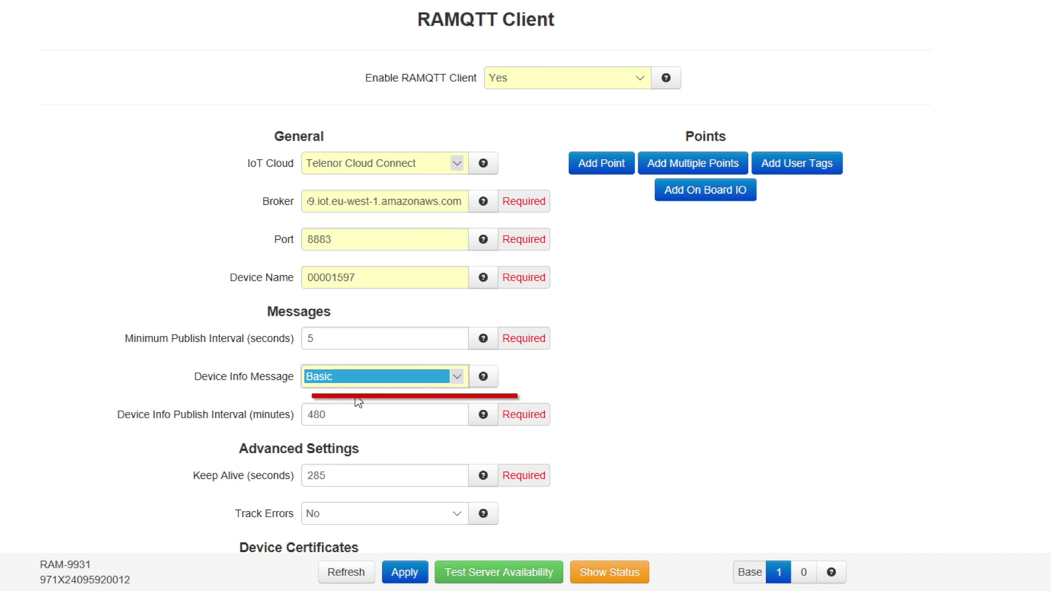
click(543, 400)
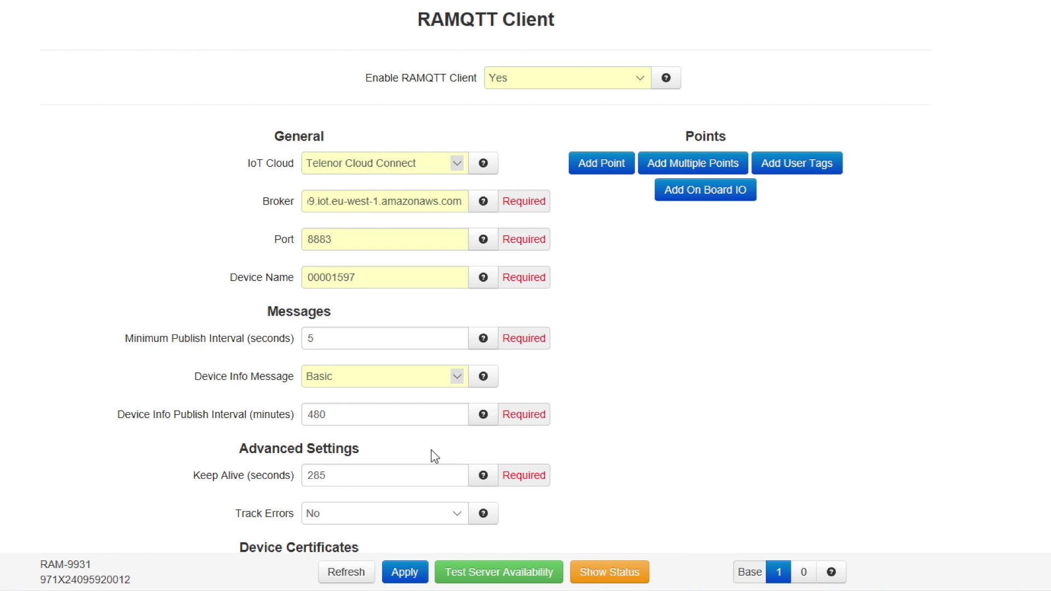
scroll(434, 456, down, 3)
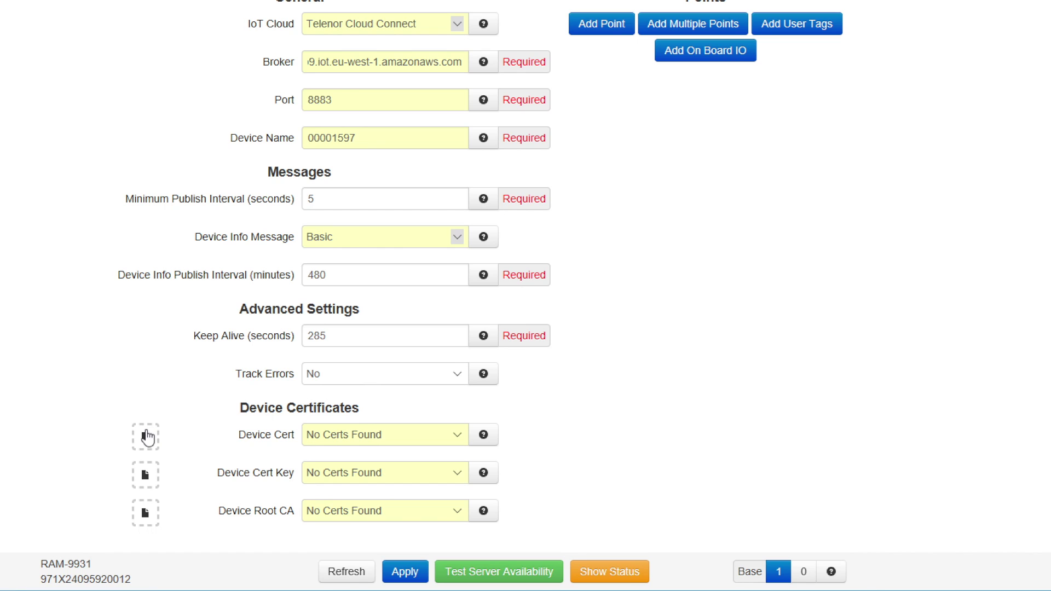
Step: Upload cert, privkey and RootCA files as device certificate, certificate key and root CA
click(147, 437)
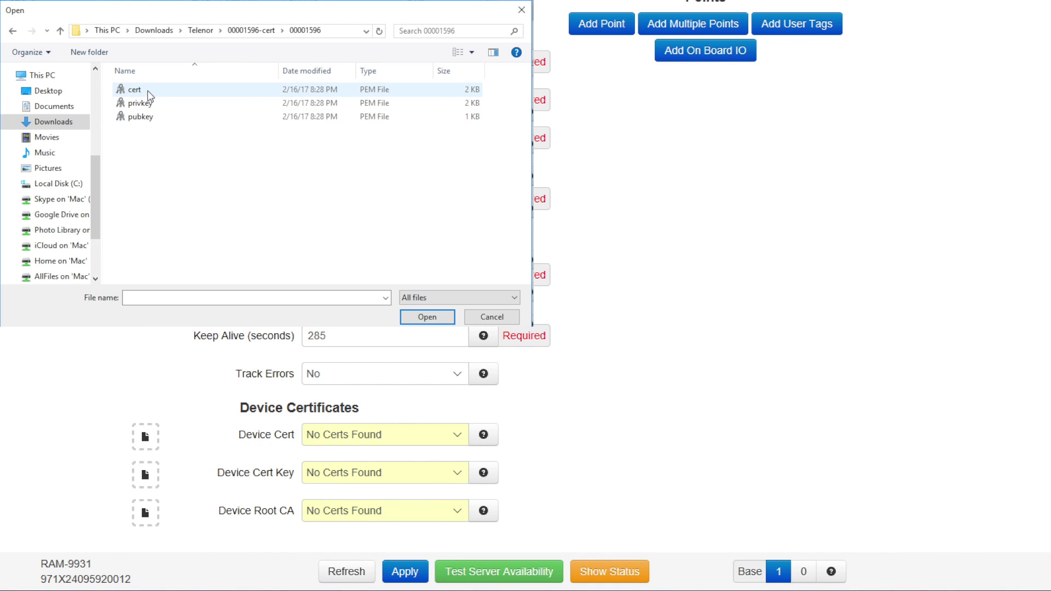
click(147, 91)
click(427, 317)
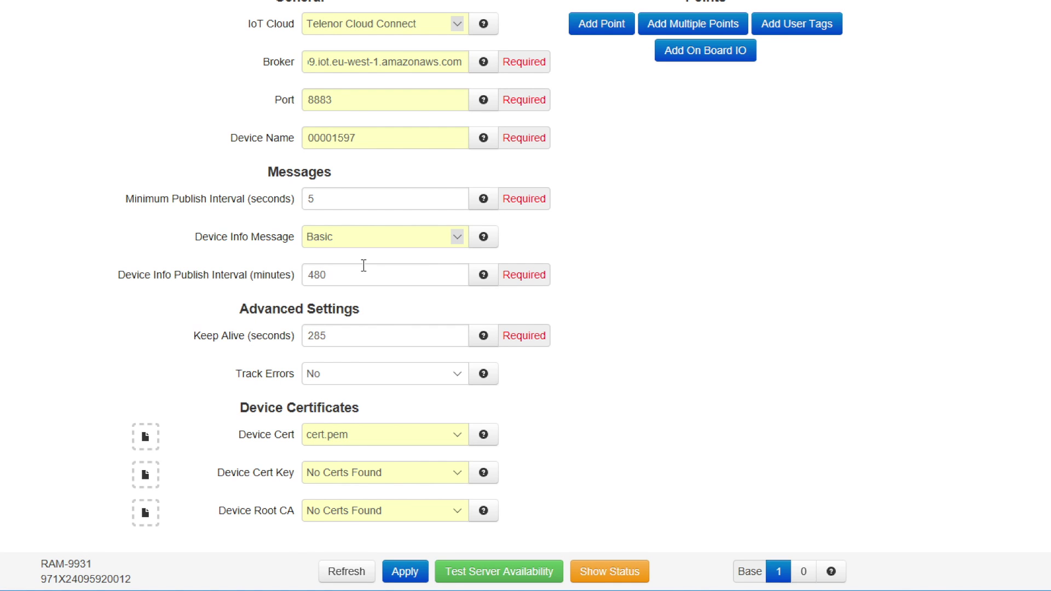
click(151, 475)
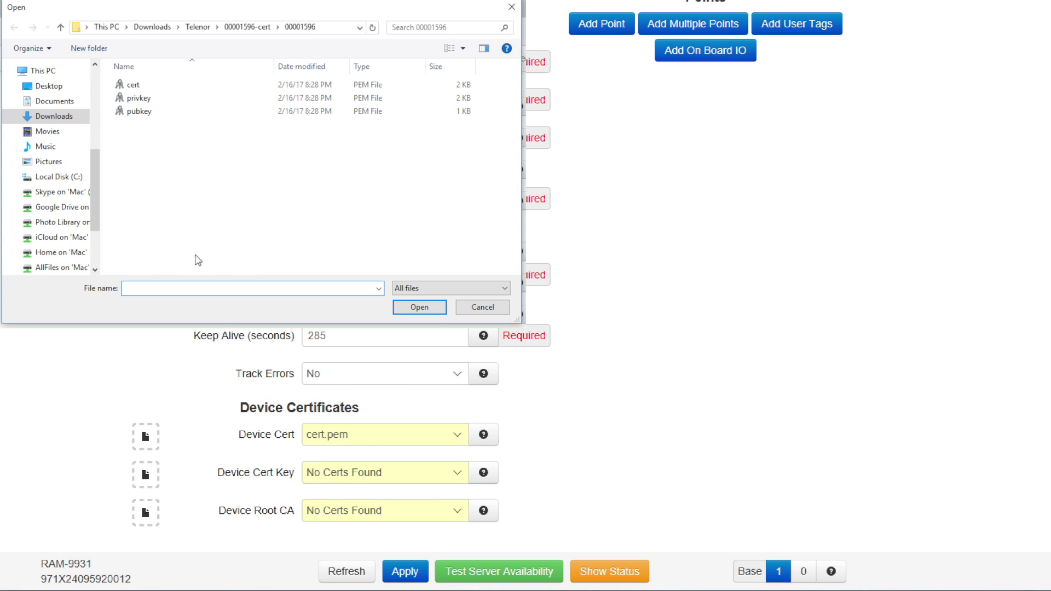
click(140, 98)
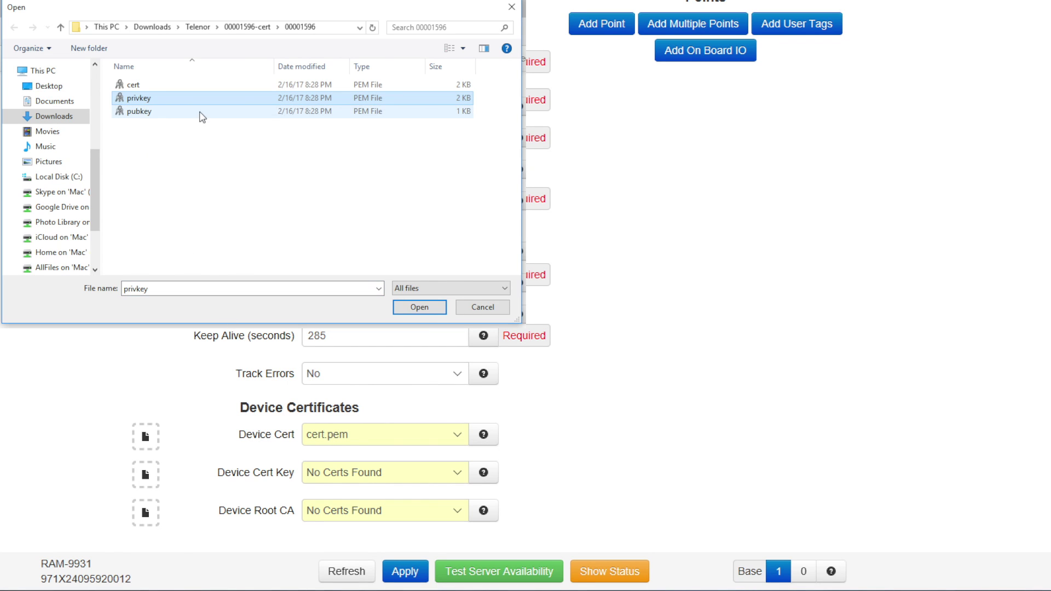
click(419, 307)
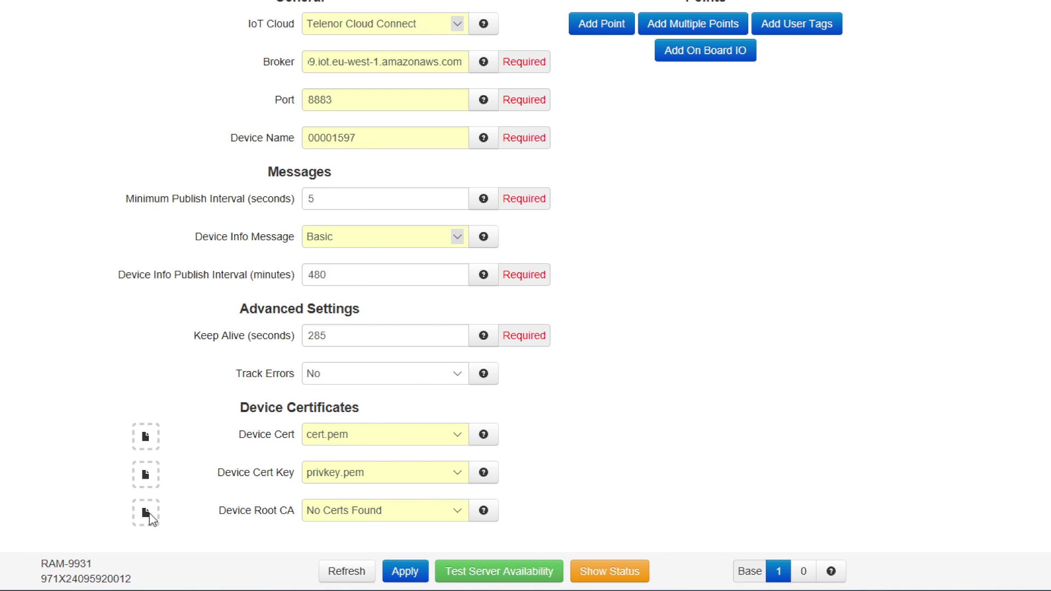
click(146, 513)
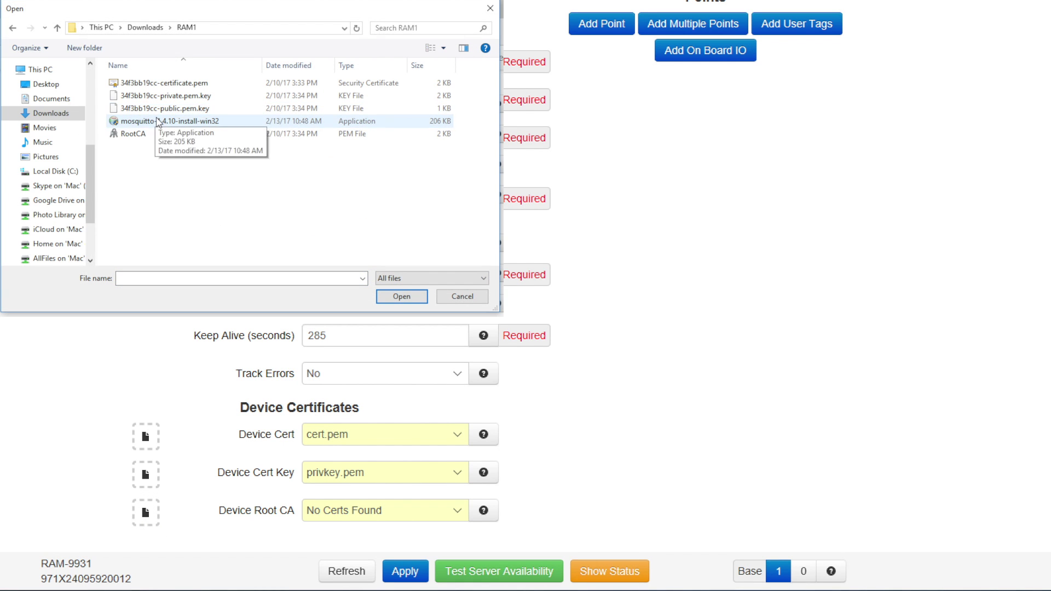
click(143, 134)
click(403, 296)
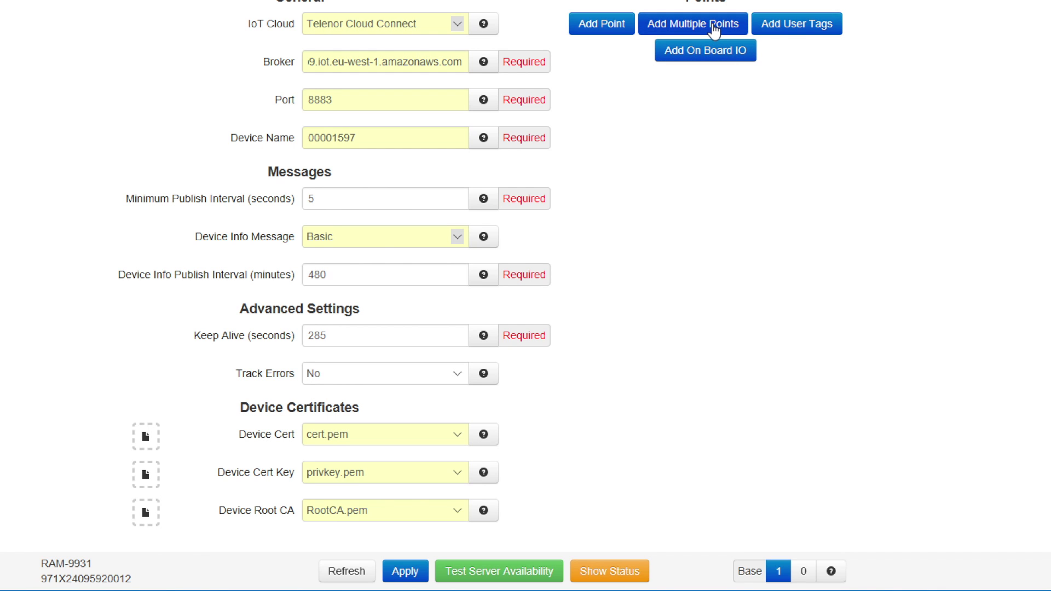
Step: Select DI1 and Time_Second (AO 1018, found by filtering 'time') as points to publish
click(714, 32)
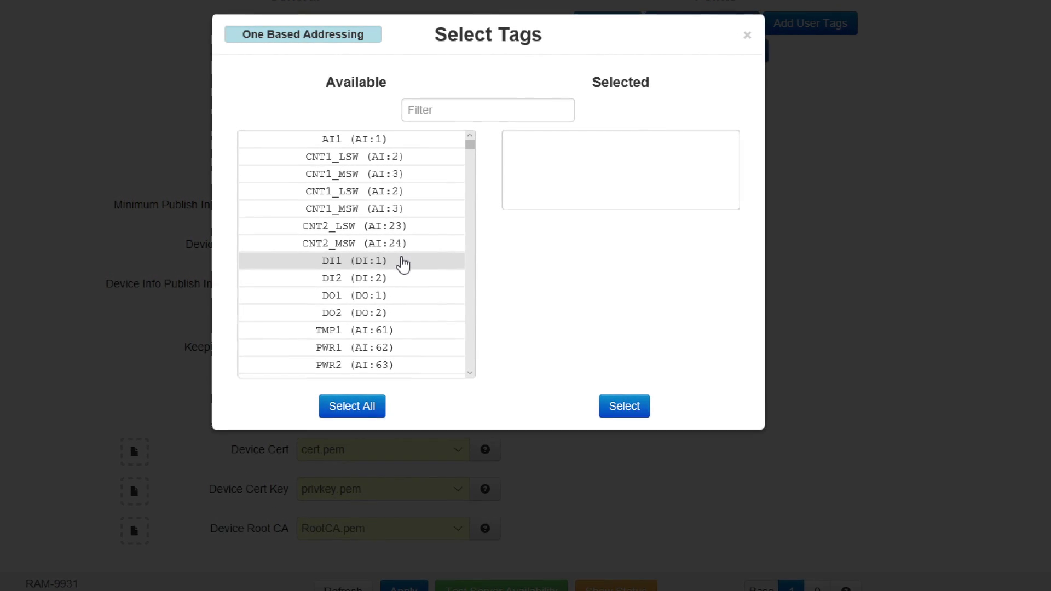
click(403, 262)
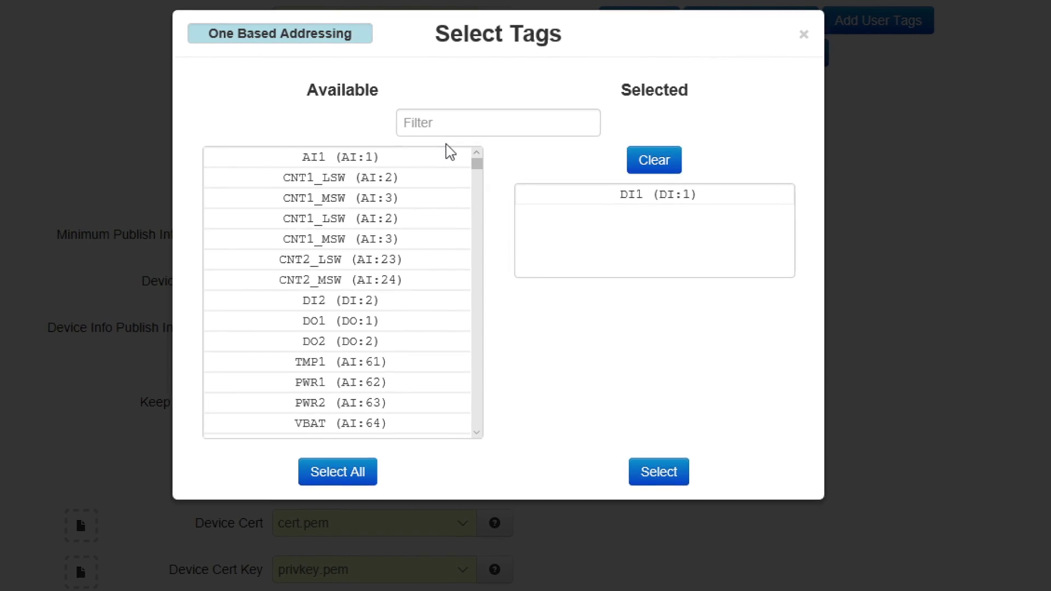
click(450, 119)
text(t)
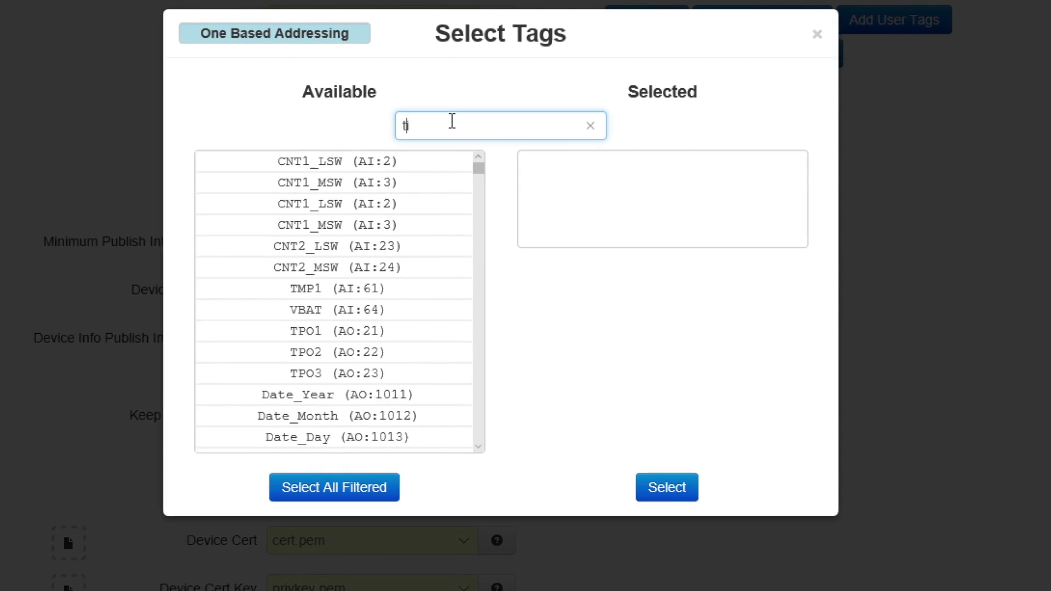
text(ime)
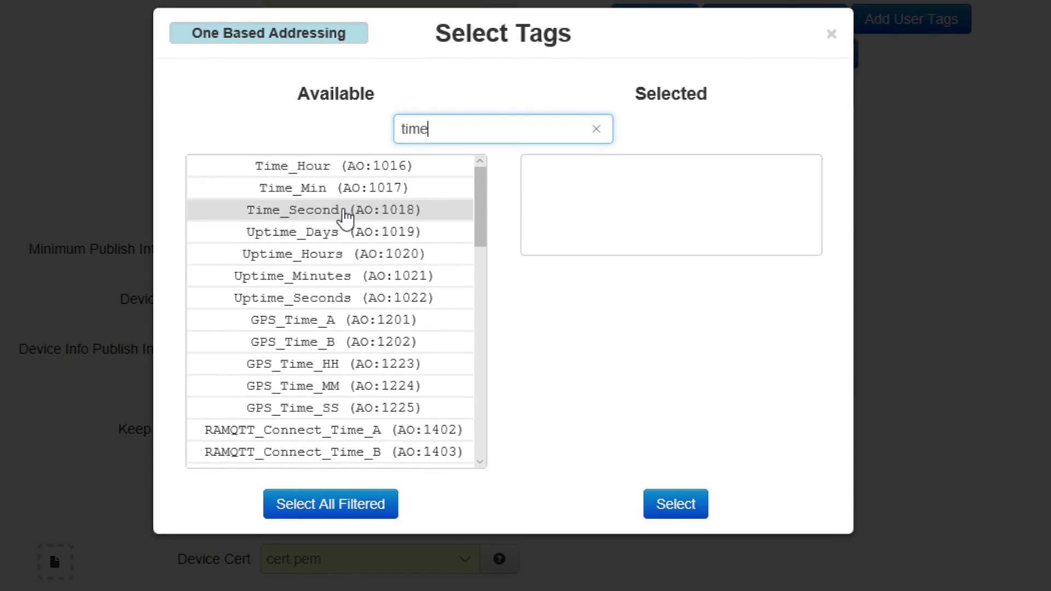
click(342, 208)
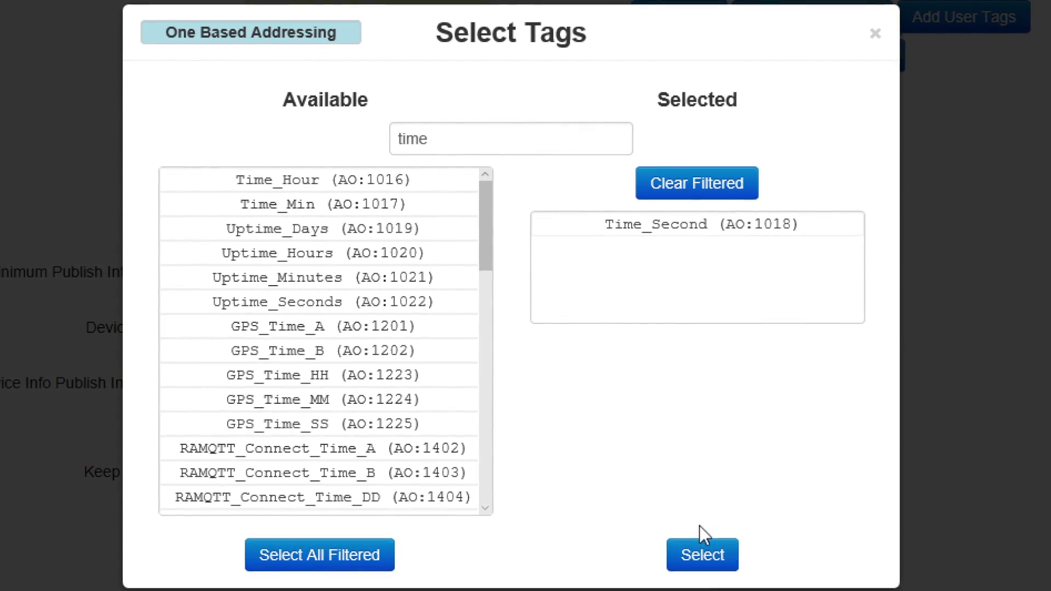
click(705, 558)
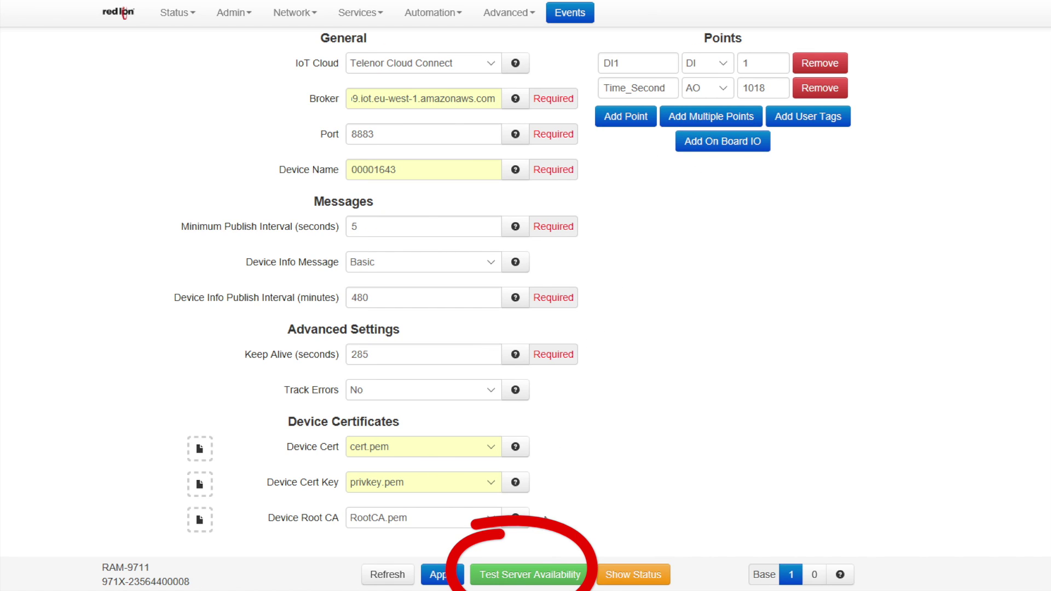
Step: Pass the server availability test, apply the RAMQTT settings, and check the status page
click(539, 585)
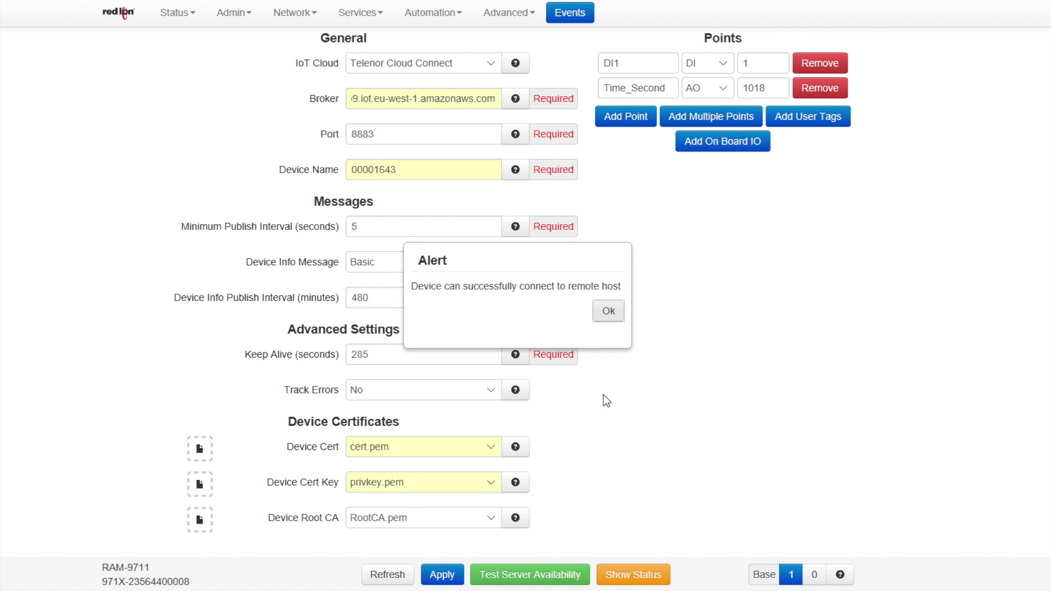
click(608, 312)
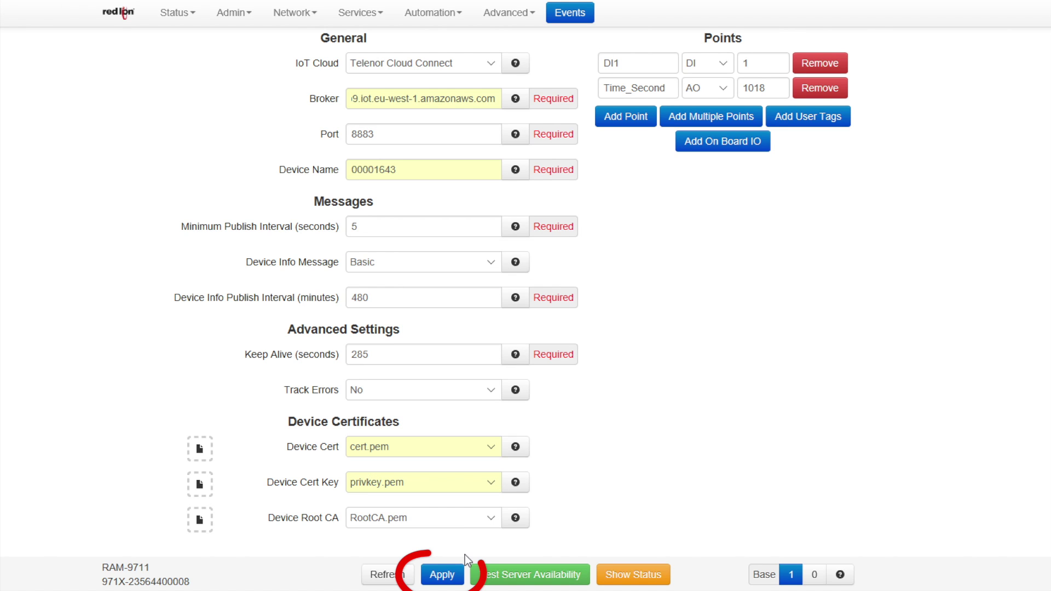
click(452, 576)
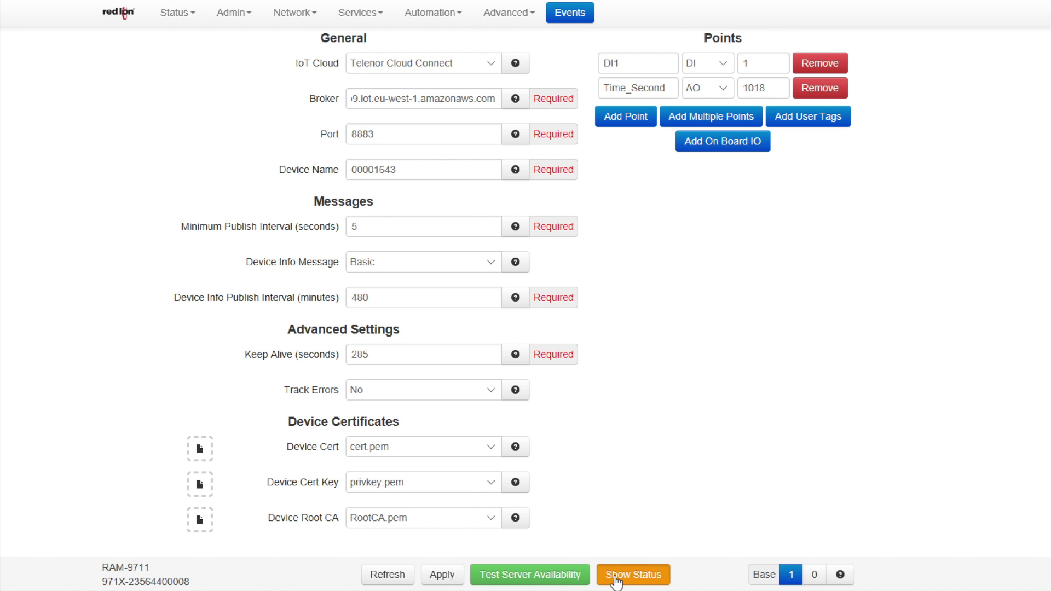
click(609, 578)
Step: Refresh the RAMQTT client's connection status and last sent message
scroll(630, 316, up, 3)
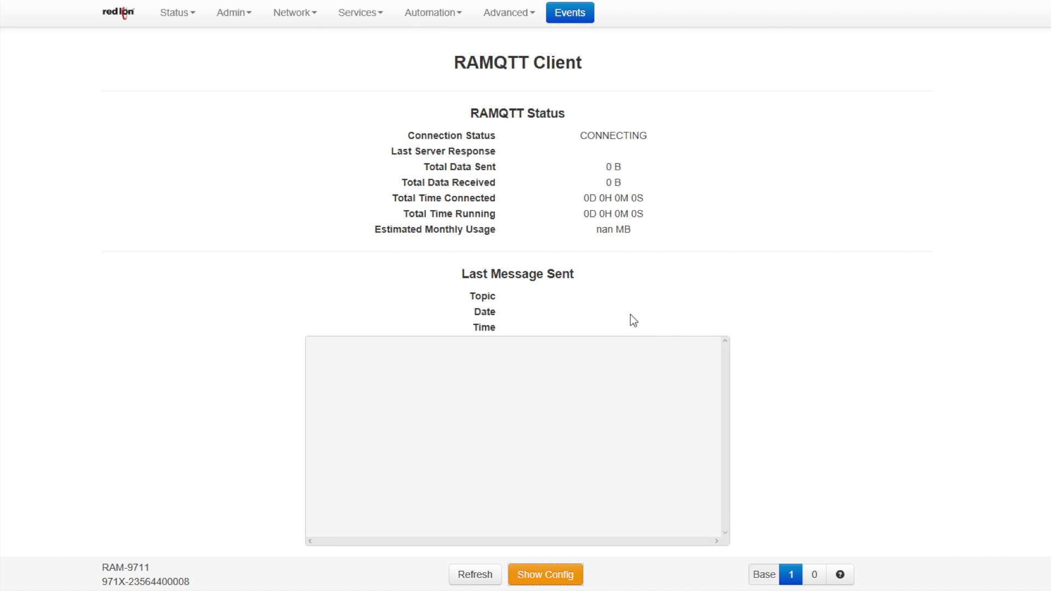
click(485, 575)
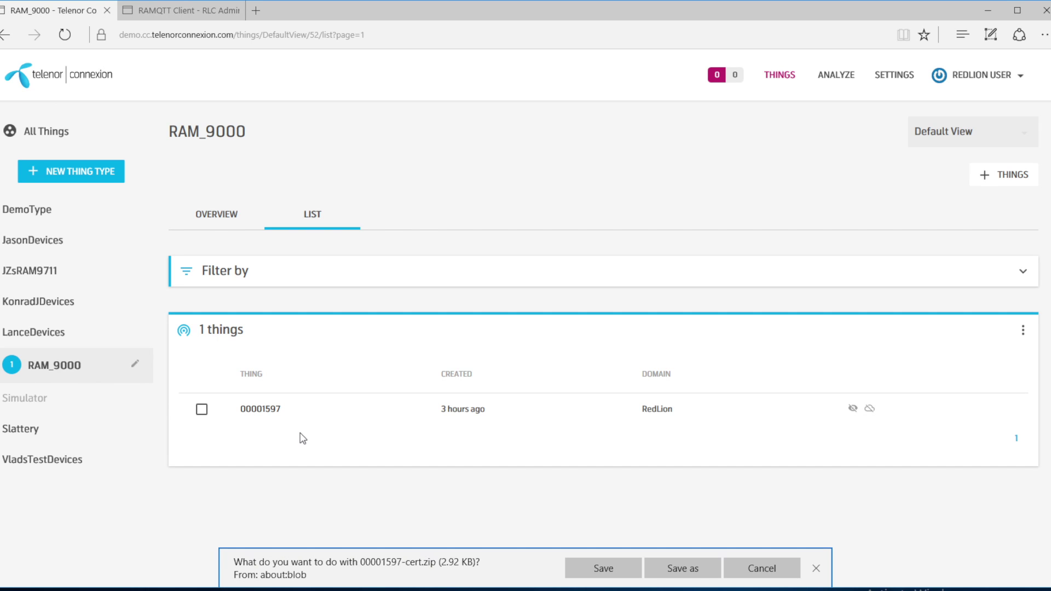
Step: Open thing 00001597 from the RAM_9000 list
click(266, 411)
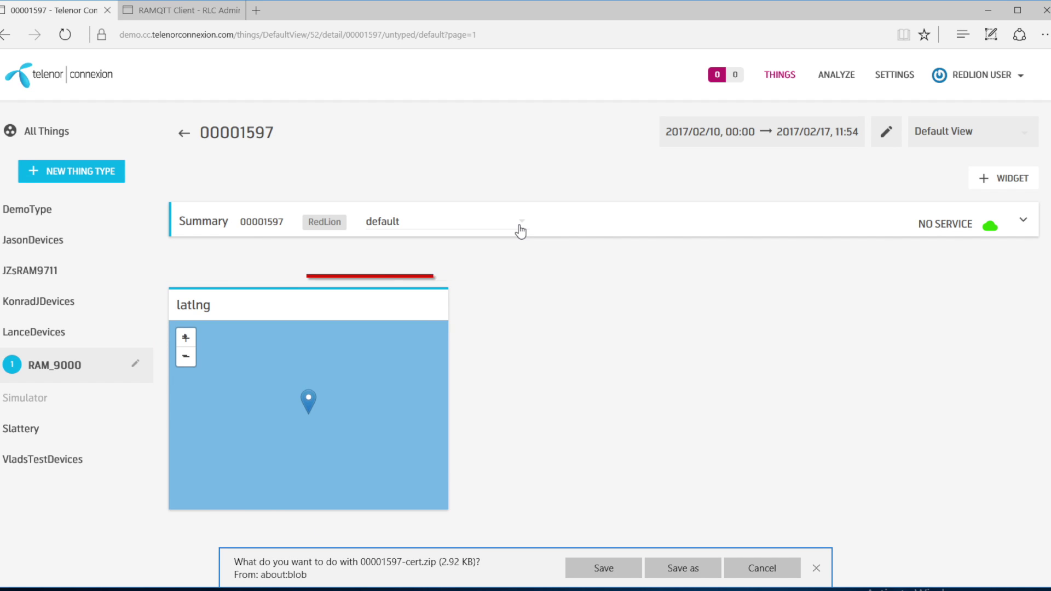
Step: Review the deviceInfo summary view, then switch to the iodb - IODB Registers view
click(522, 228)
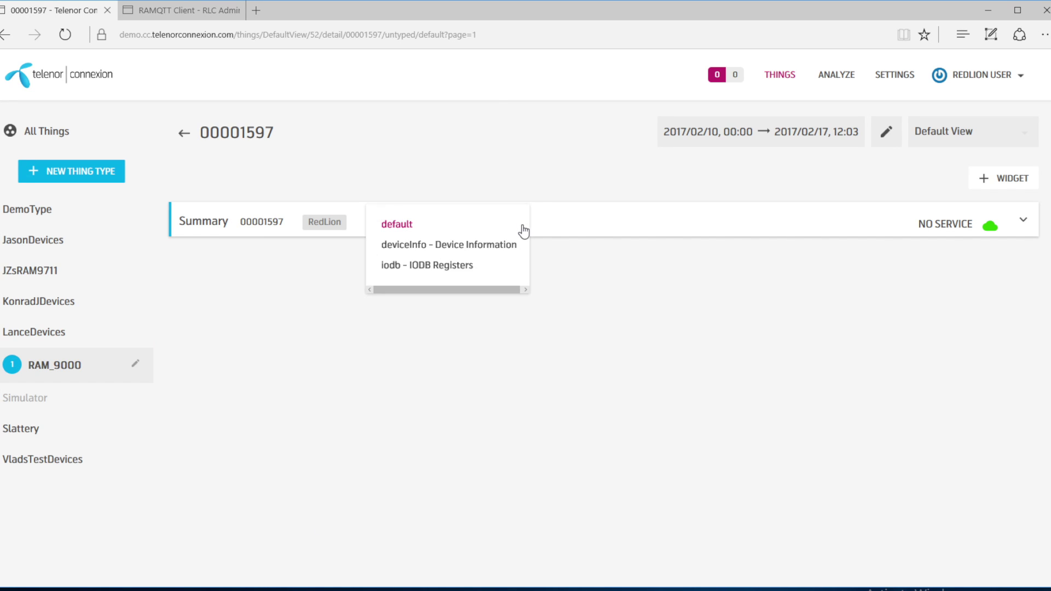
click(505, 244)
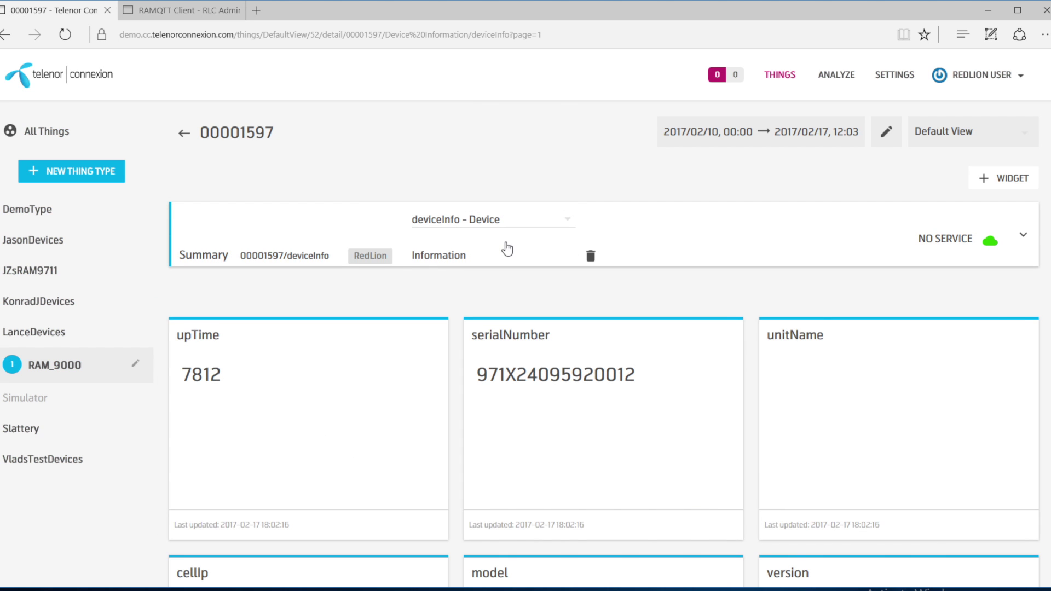
scroll(518, 337, down, 3)
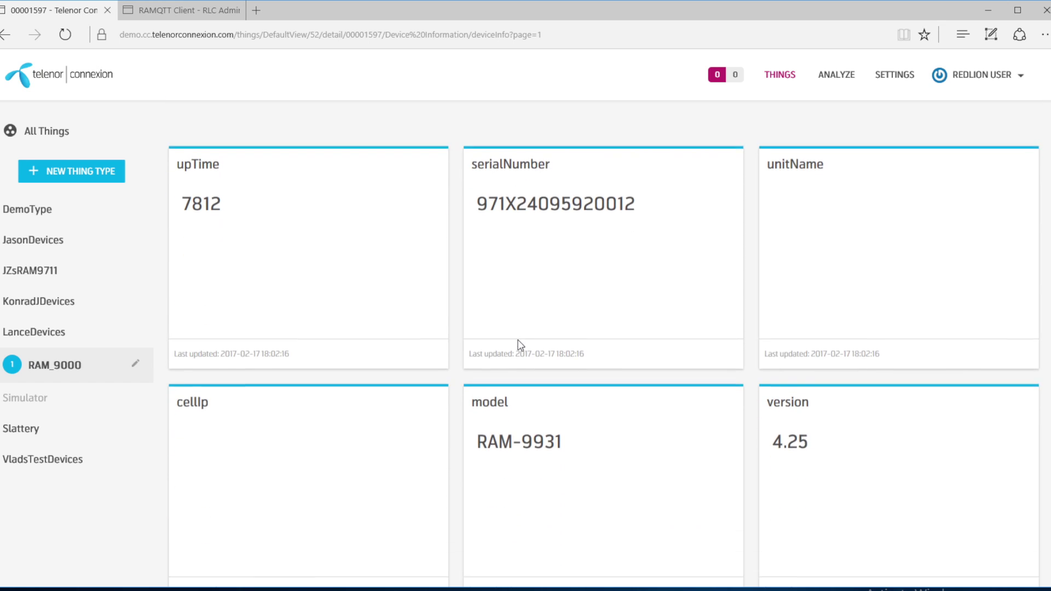
scroll(519, 344, down, 1)
scroll(519, 344, up, 4)
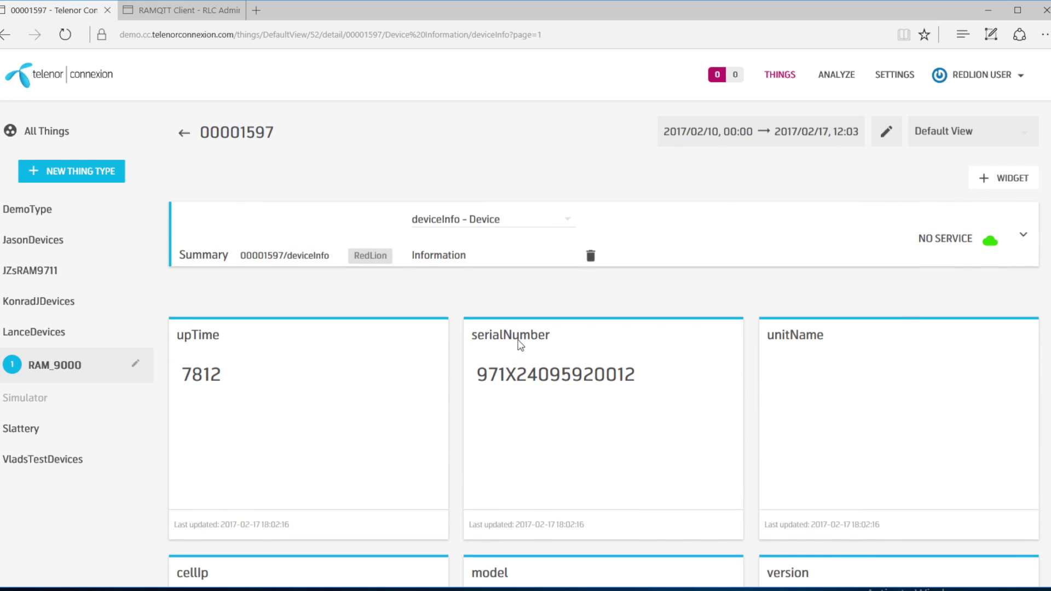
click(533, 225)
click(502, 263)
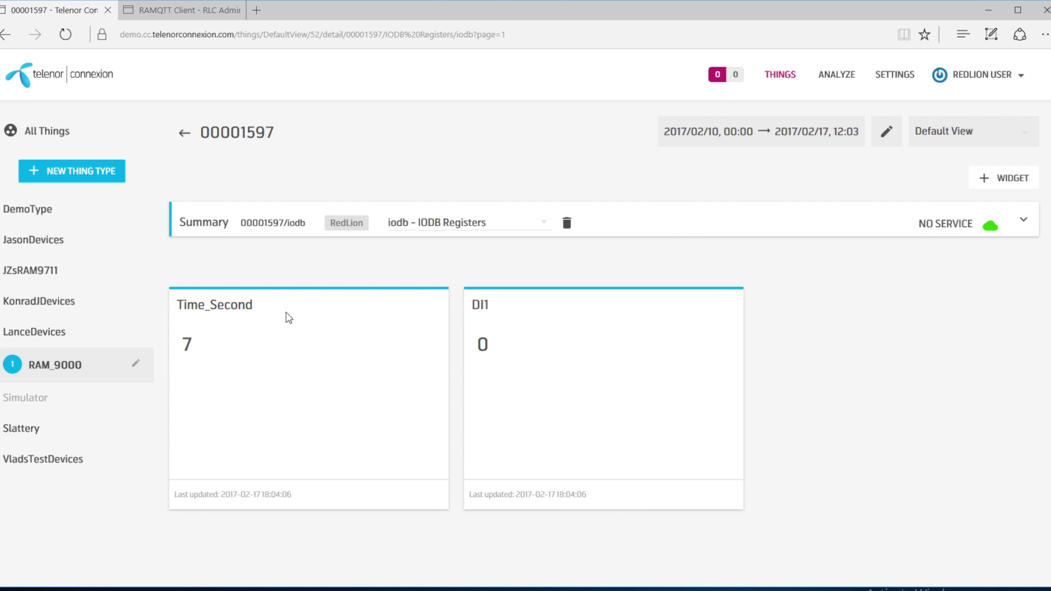
Step: Start a new widget labelled Time_Gauge
click(1005, 180)
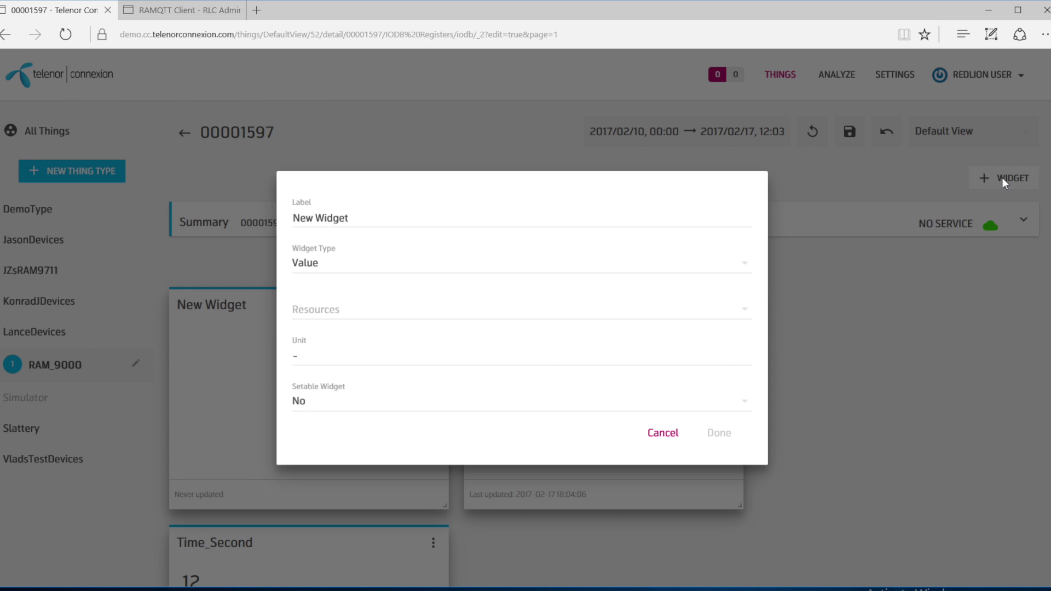
double_click(319, 219)
key(BackSpace)
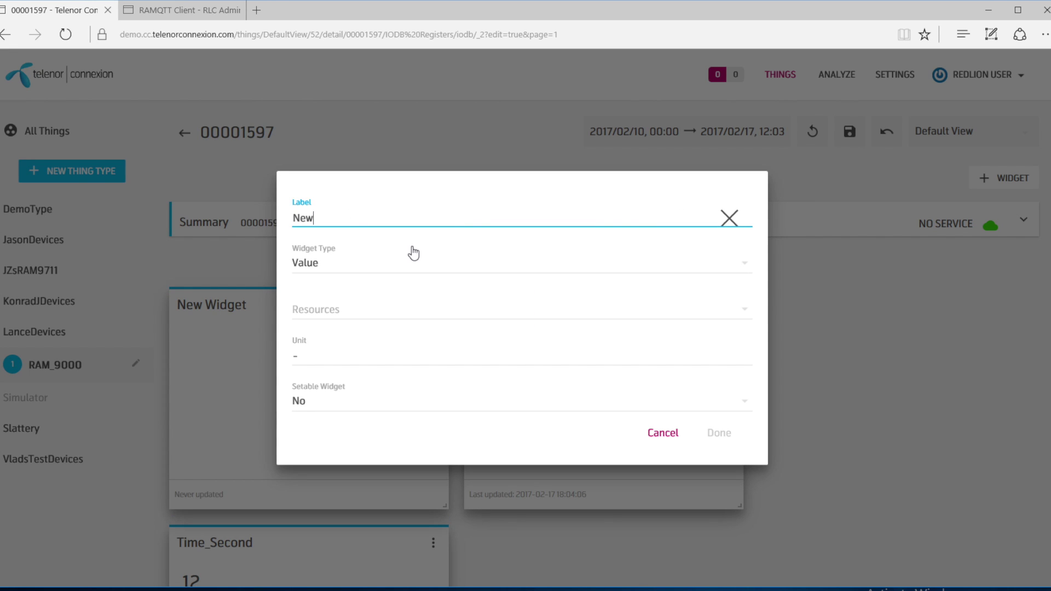
key(BackSpace)
key(BackSpace)
key(BackSpace)
text(Gauge)
key(BackSpace)
key(BackSpace)
key(BackSpace)
key(BackSpace)
key(BackSpace)
text(Time)
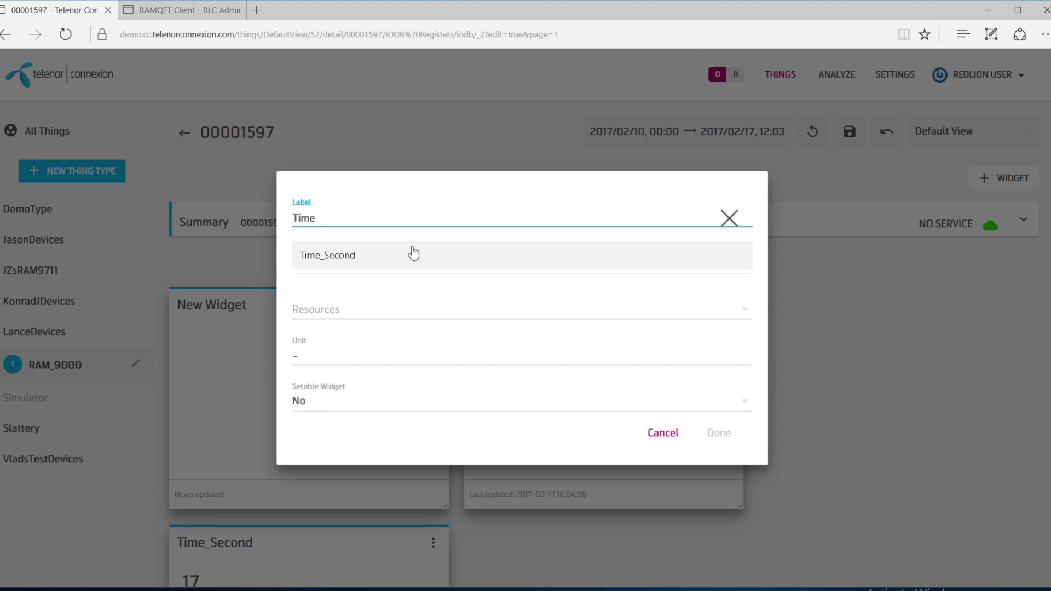
text(_Gauge)
key(Tab)
key(Tab)
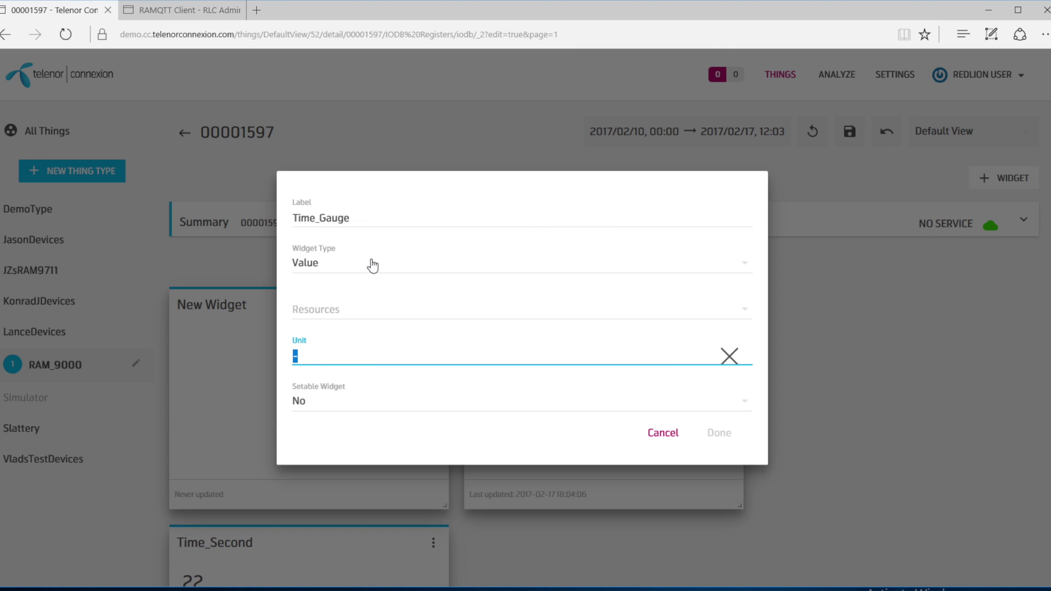
Step: Make the widget a Gauge fed by the Time_Second resource
click(368, 266)
click(337, 280)
click(333, 266)
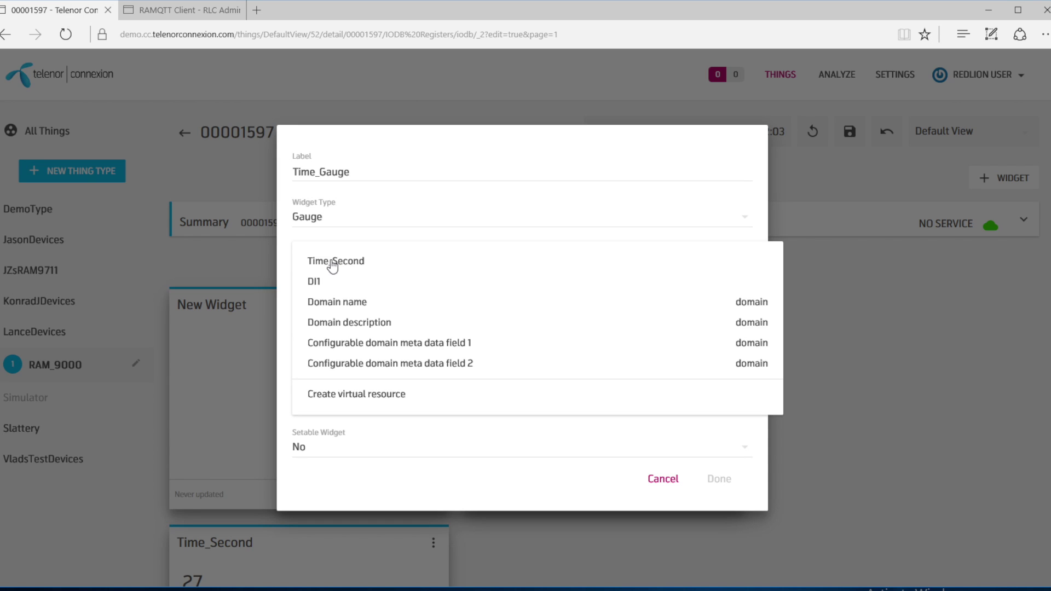
click(332, 262)
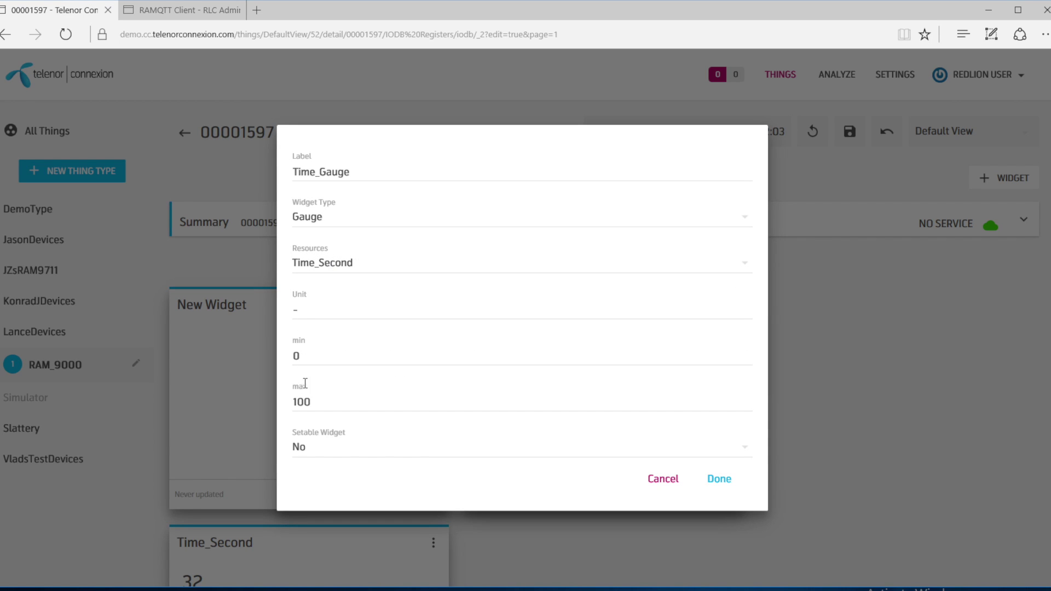
Step: Set the gauge maximum to 60, keep it read-only, and place it on the dashboard
click(301, 403)
double_click(301, 402)
text(60)
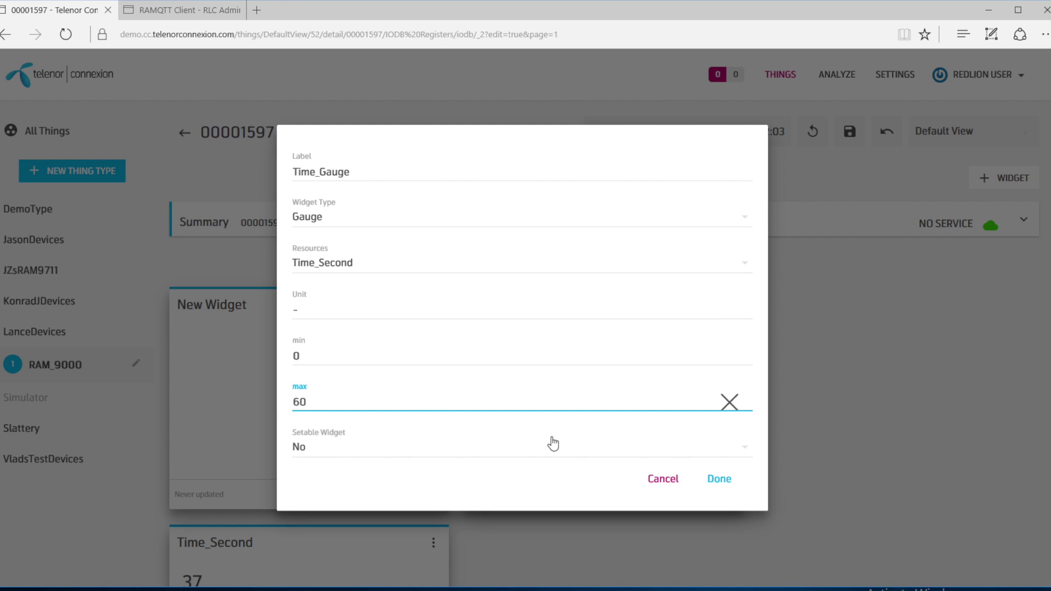
click(473, 445)
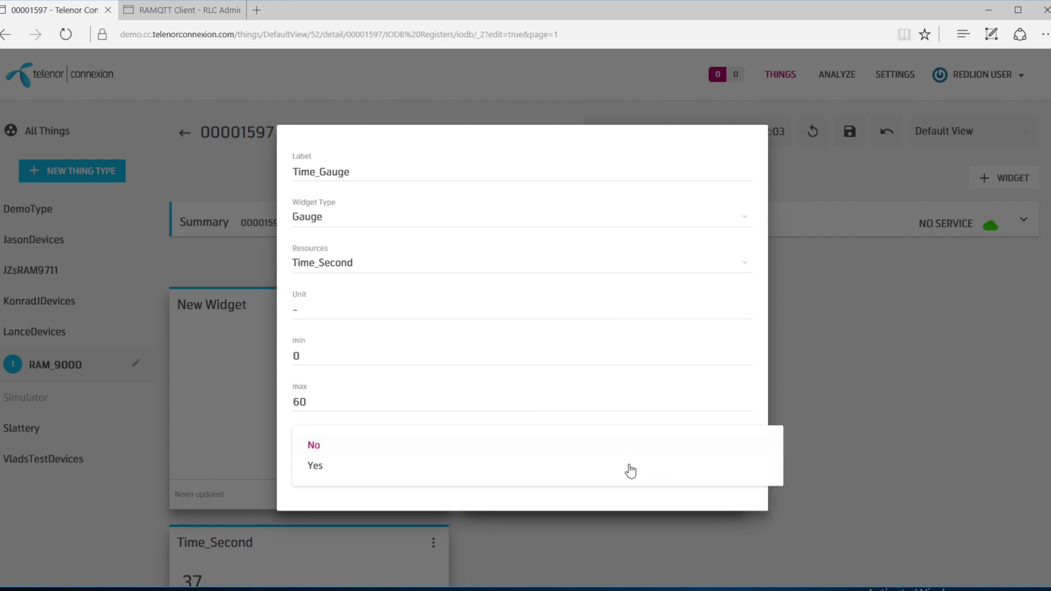
click(675, 453)
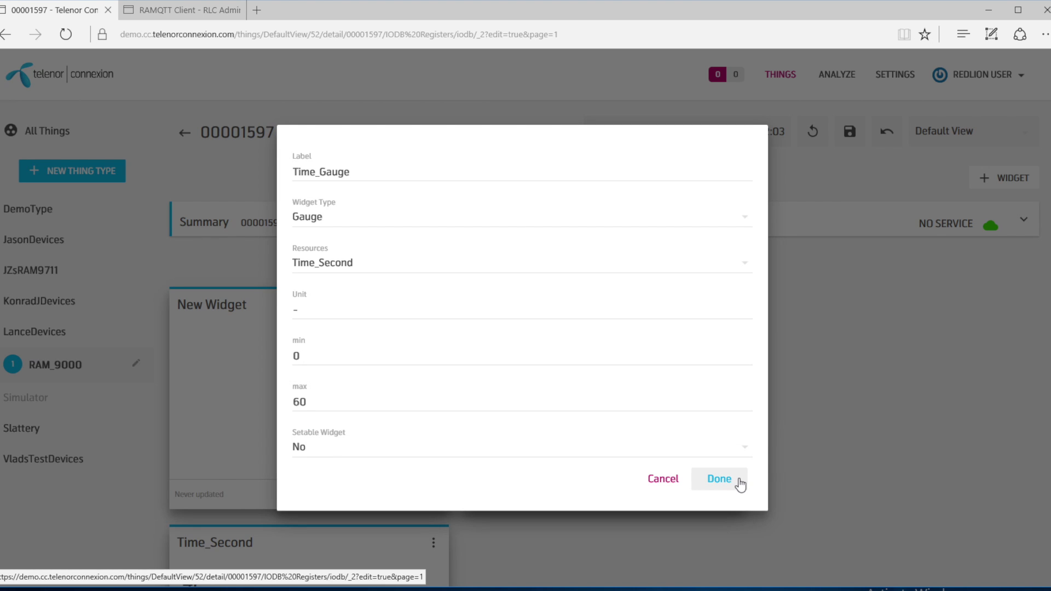
click(719, 482)
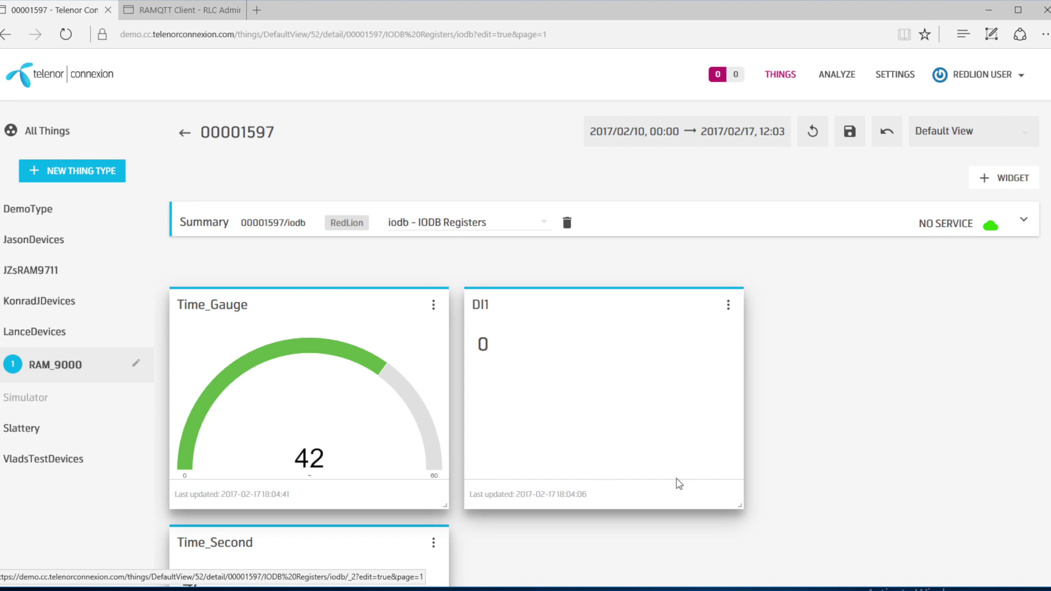
scroll(352, 475, down, 2)
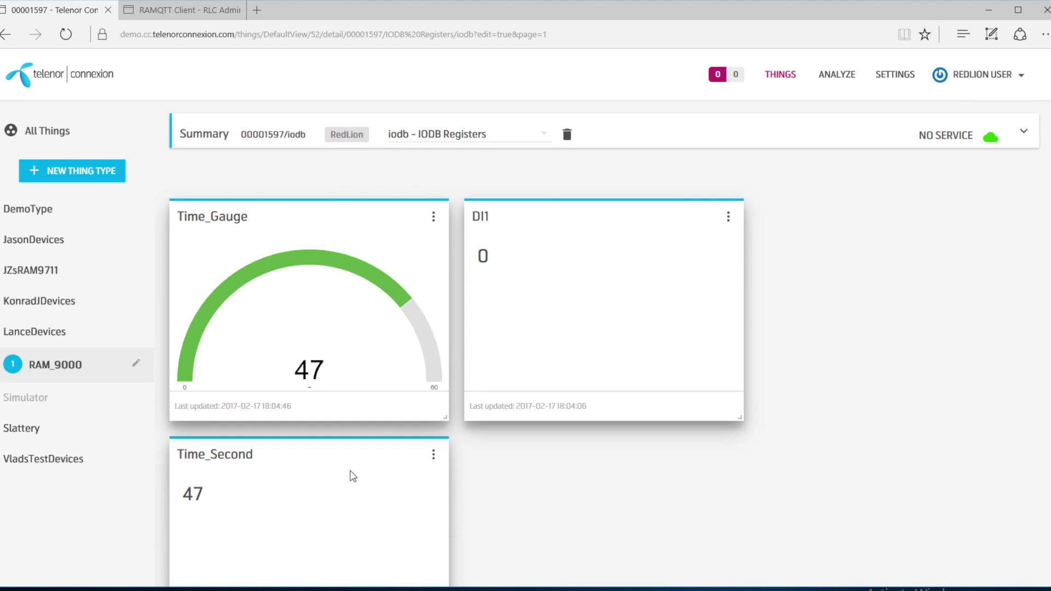